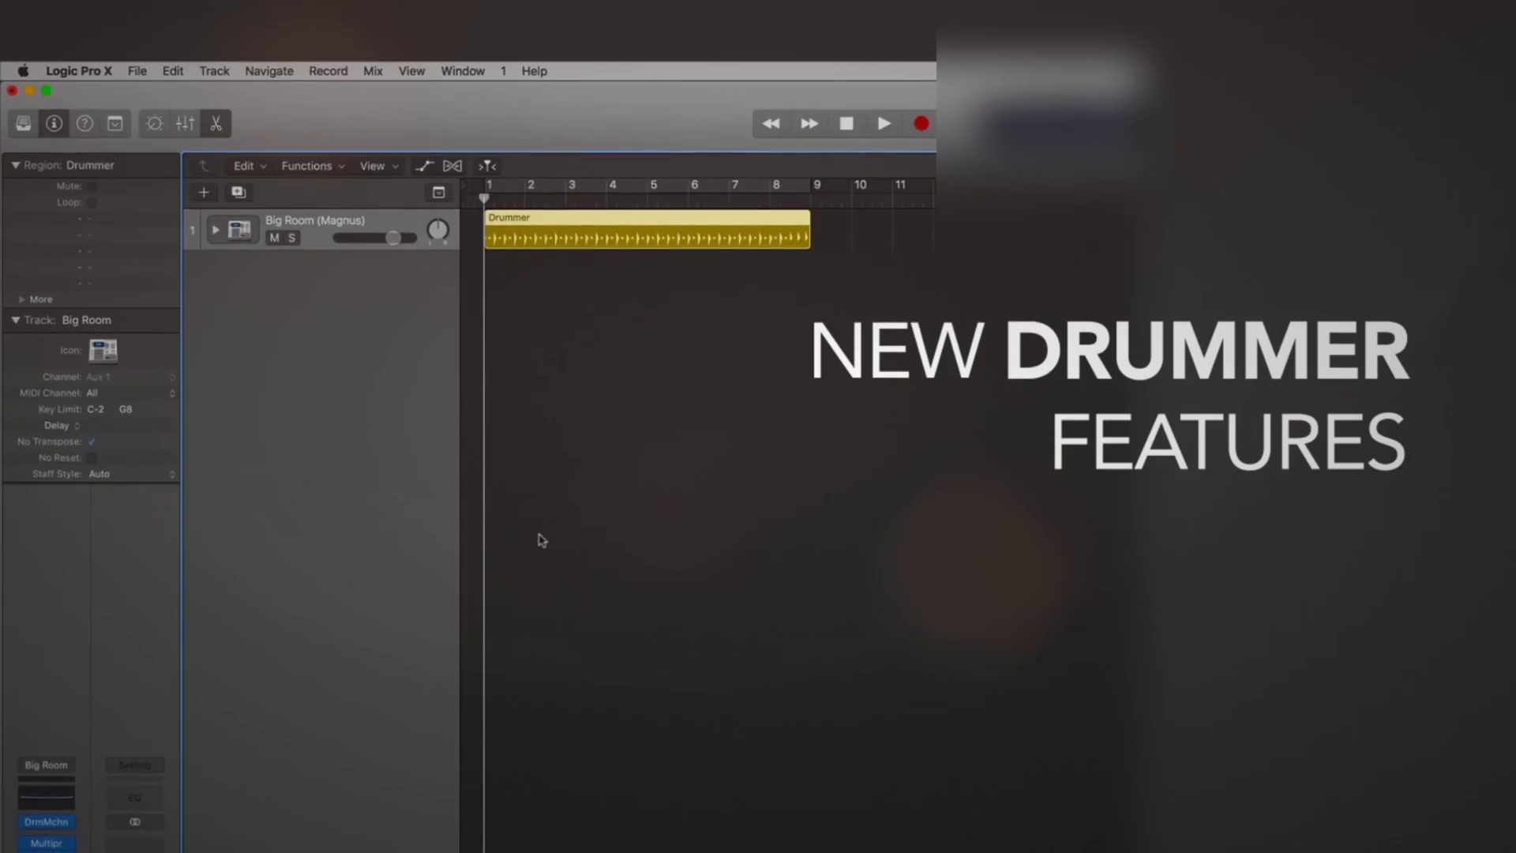
# Show the Library with Drummer choices beside the Big Room (Magnus) drummer track.
pyautogui.press('y')
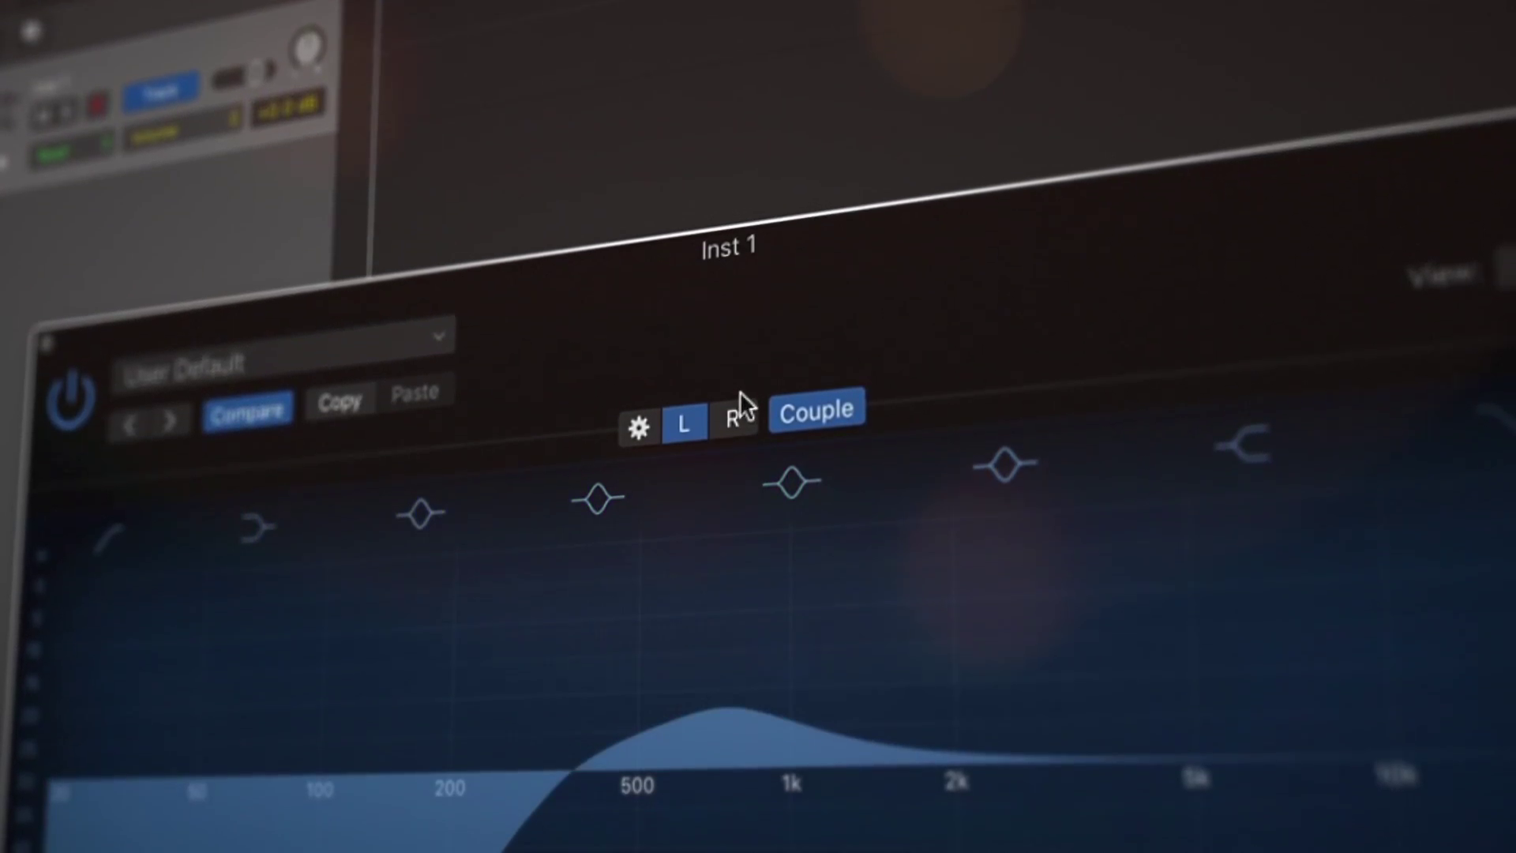
pyautogui.click(733, 417)
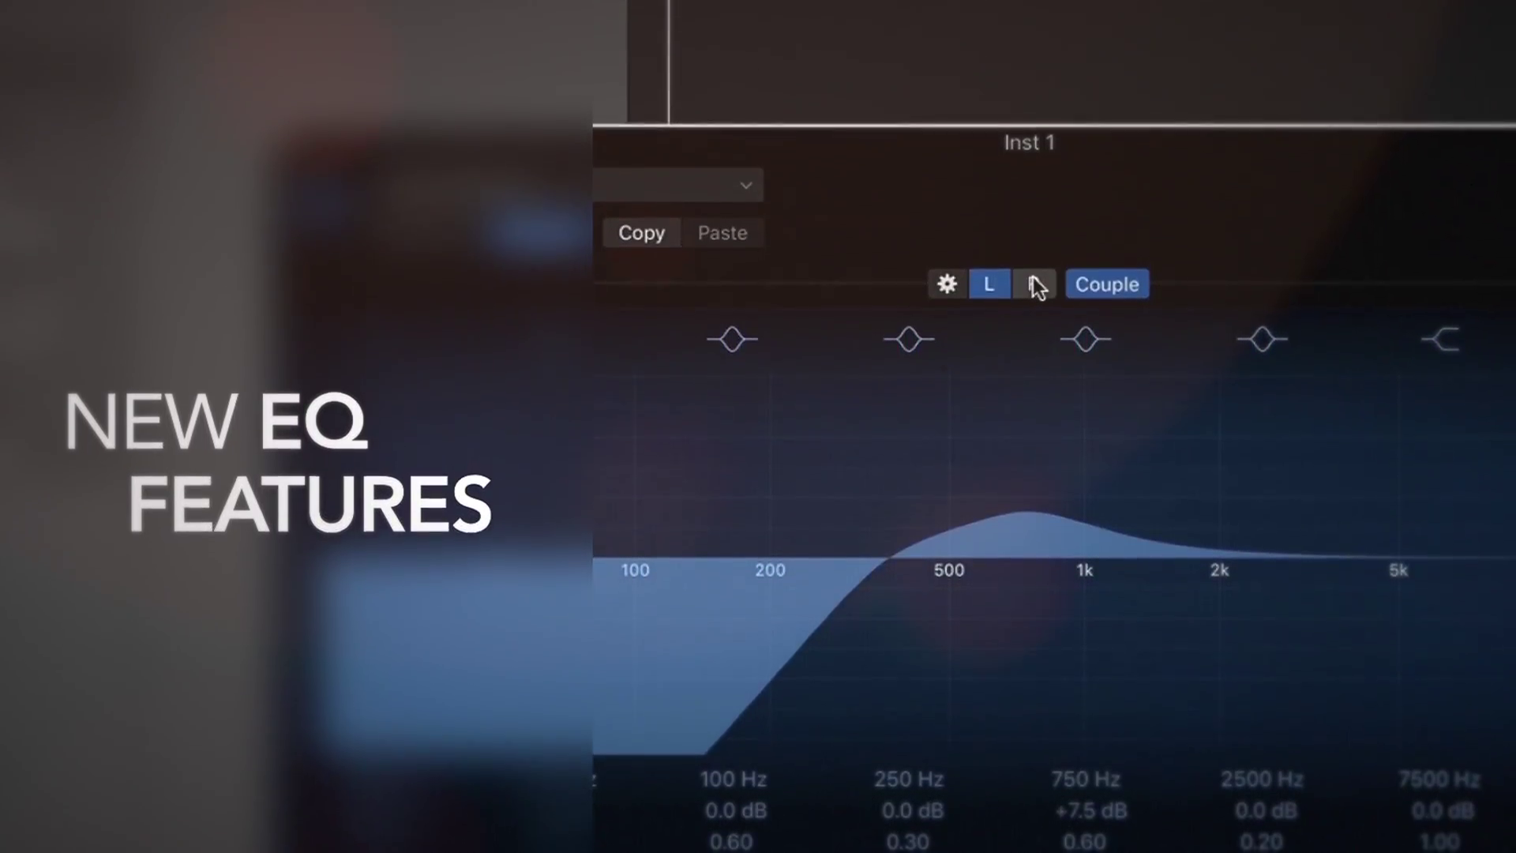
pyautogui.click(1034, 284)
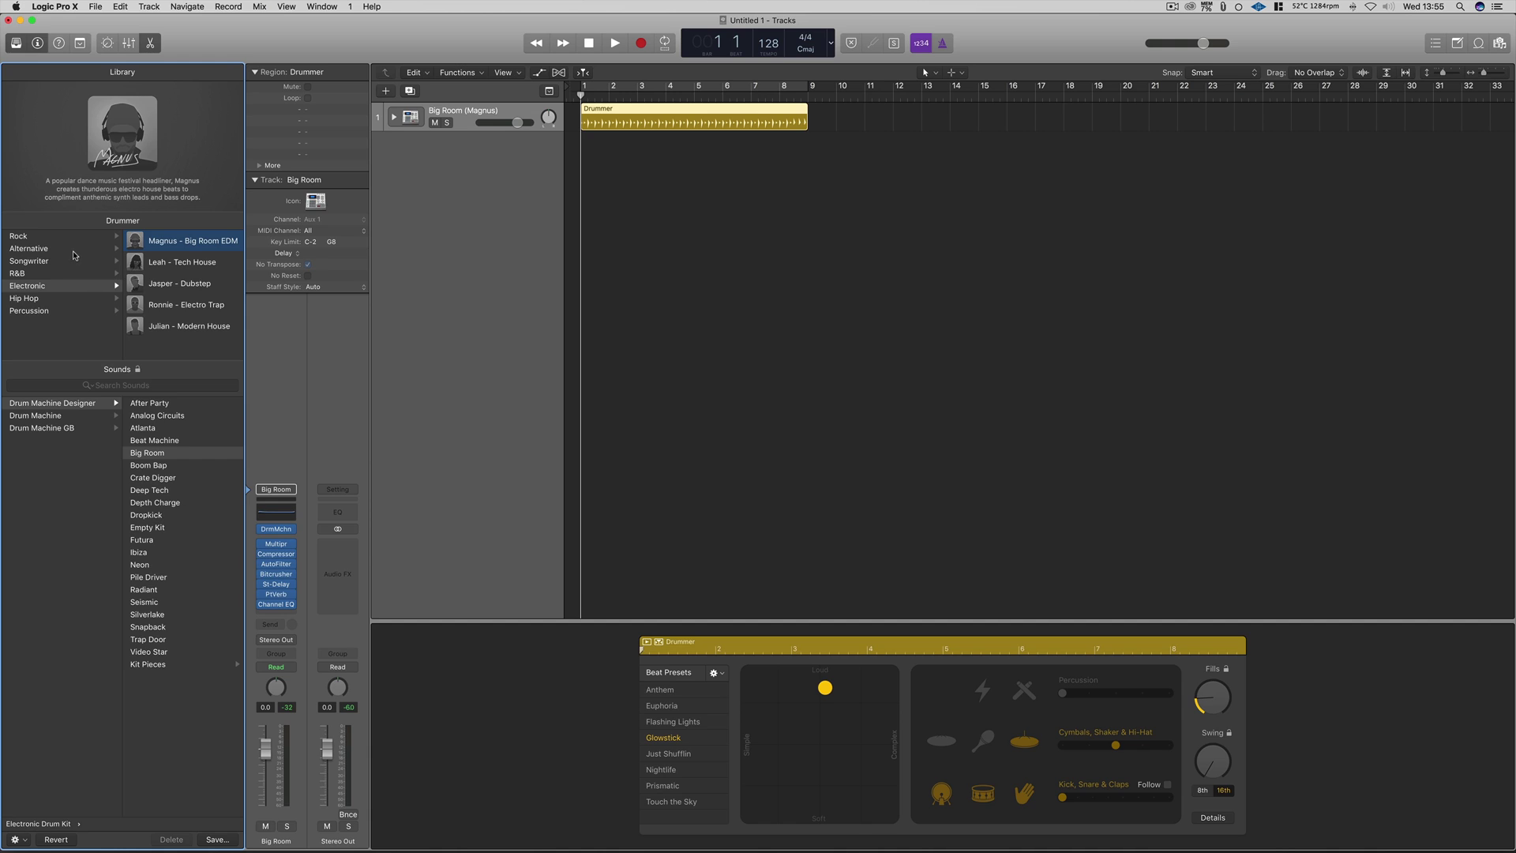
# Pick the Percussion genre and load Isabela – Latin Percussion after briefly trying Quincy.
pyautogui.click(65, 312)
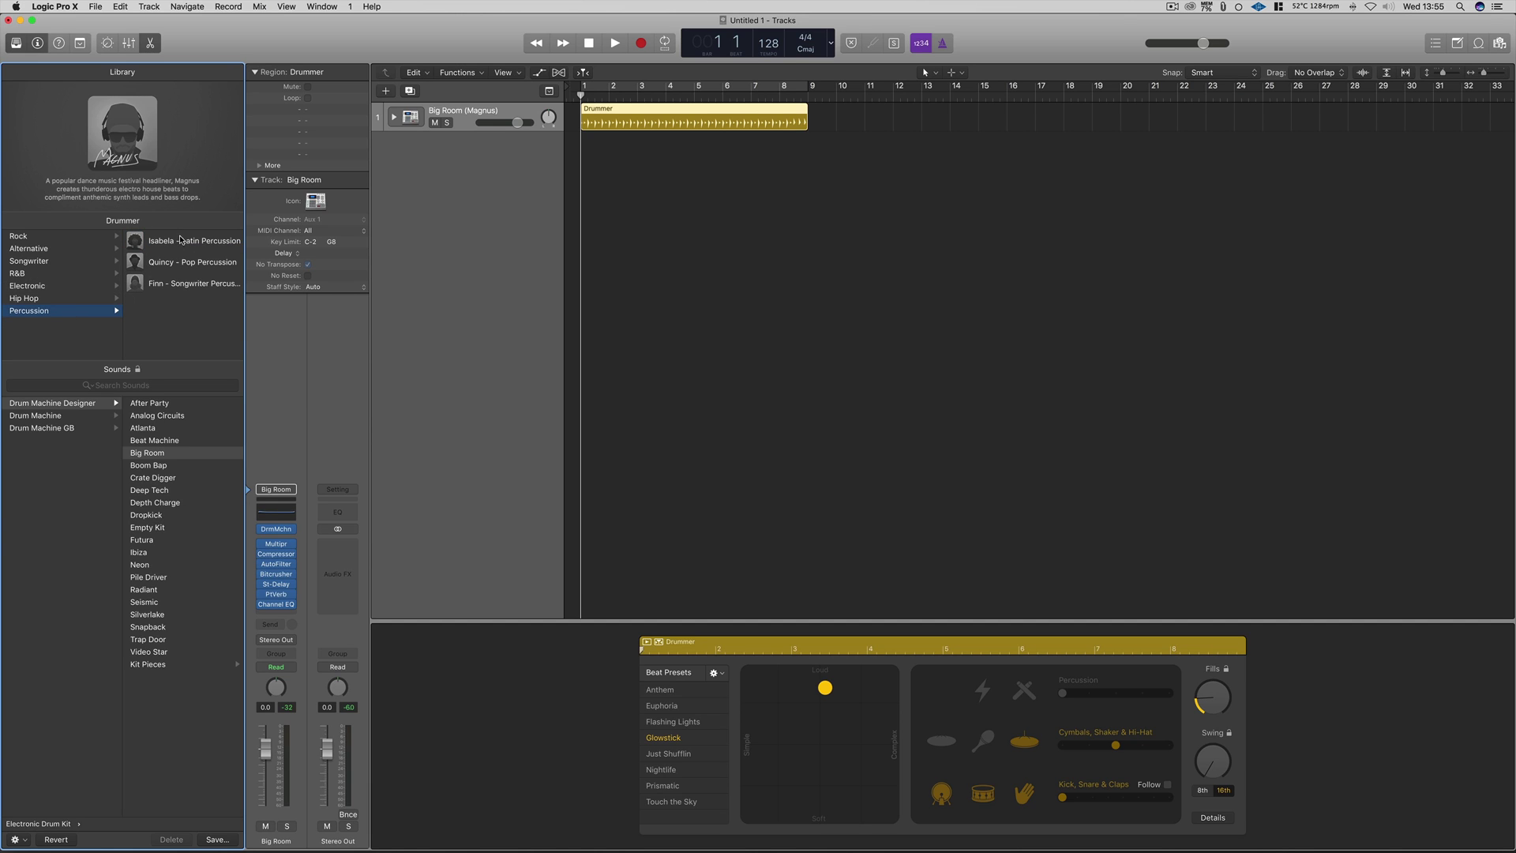
pyautogui.click(211, 245)
pyautogui.click(211, 265)
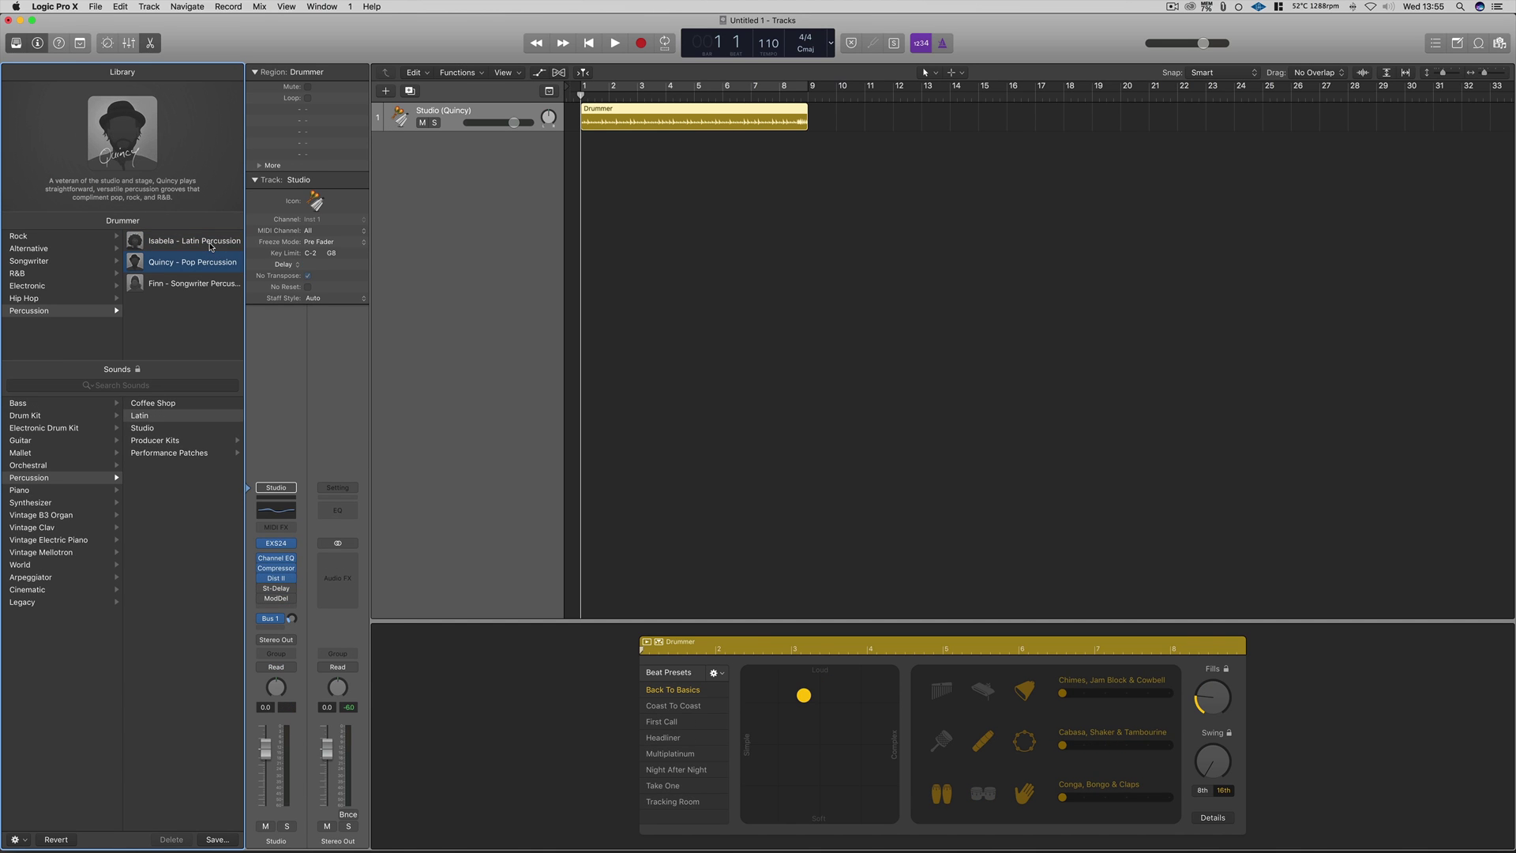
pyautogui.click(211, 245)
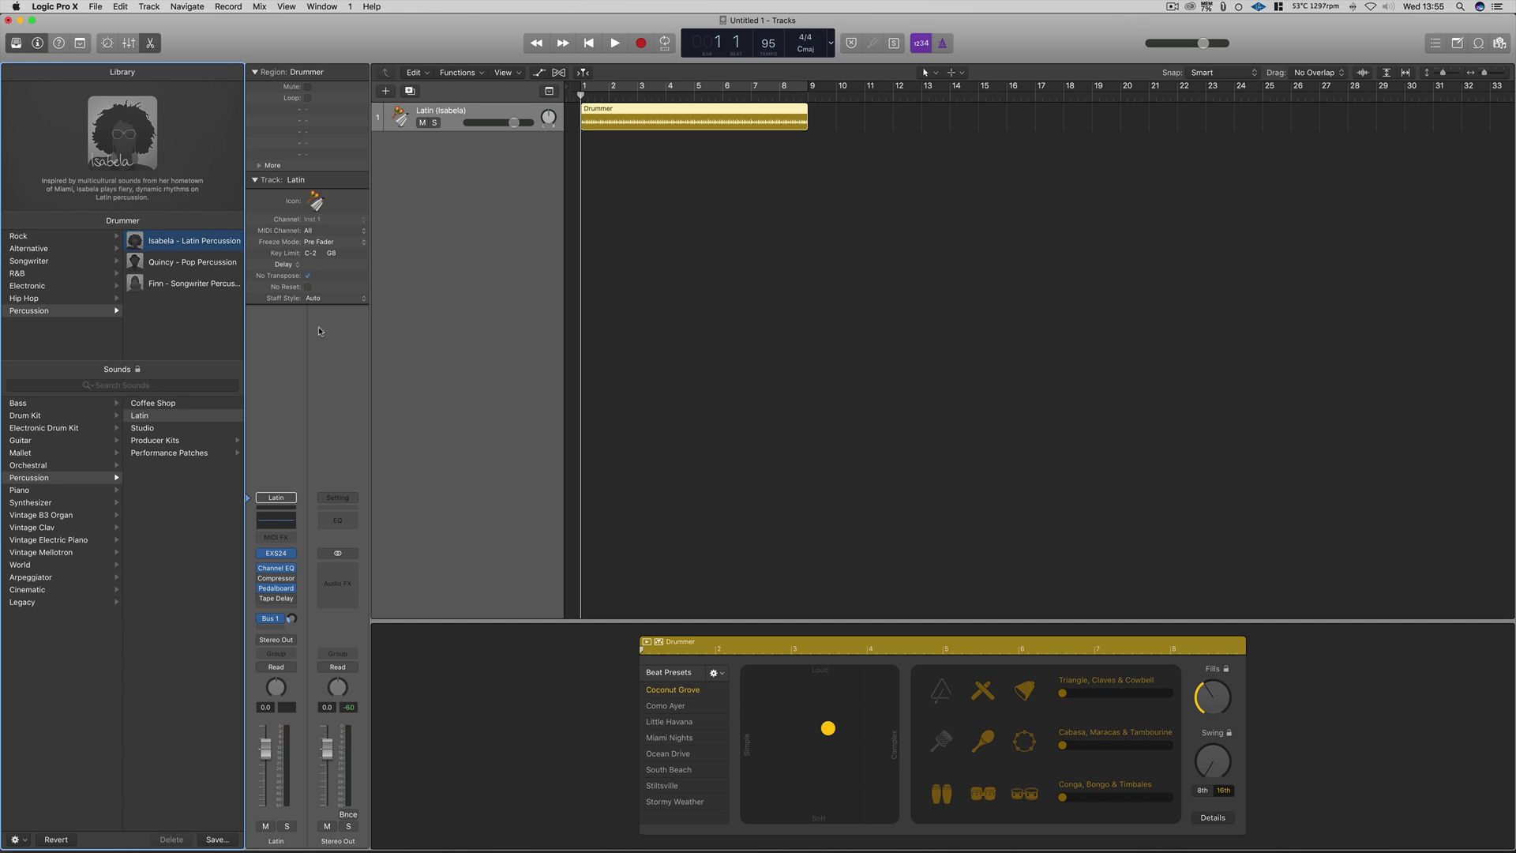
# Add two more Drummer regions so the Latin track reaches bar 25.
pyautogui.moveTo(816, 129)
pyautogui.click(816, 118)
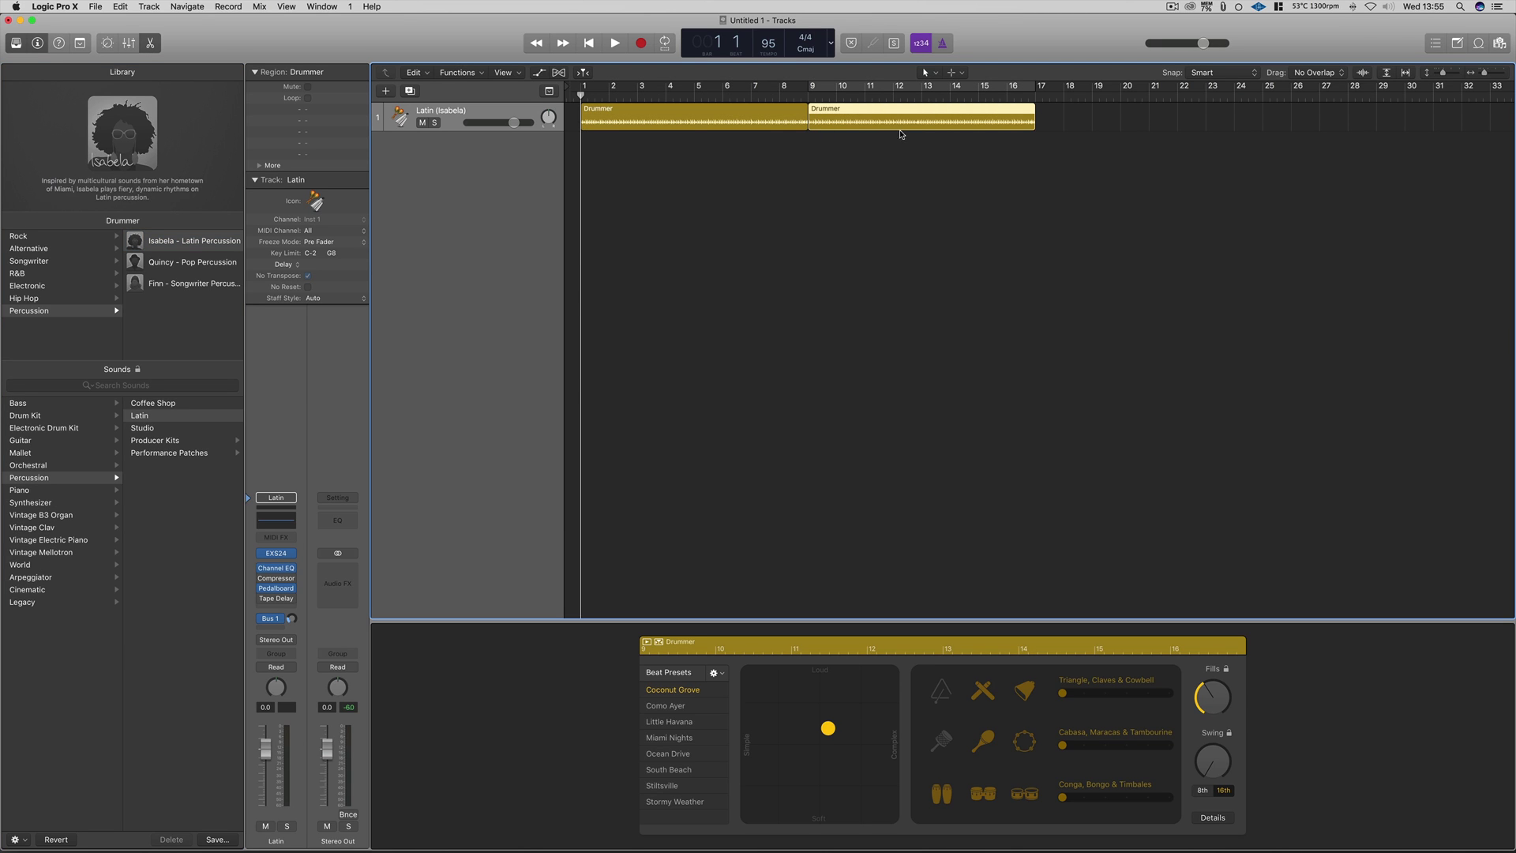
pyautogui.click(1043, 118)
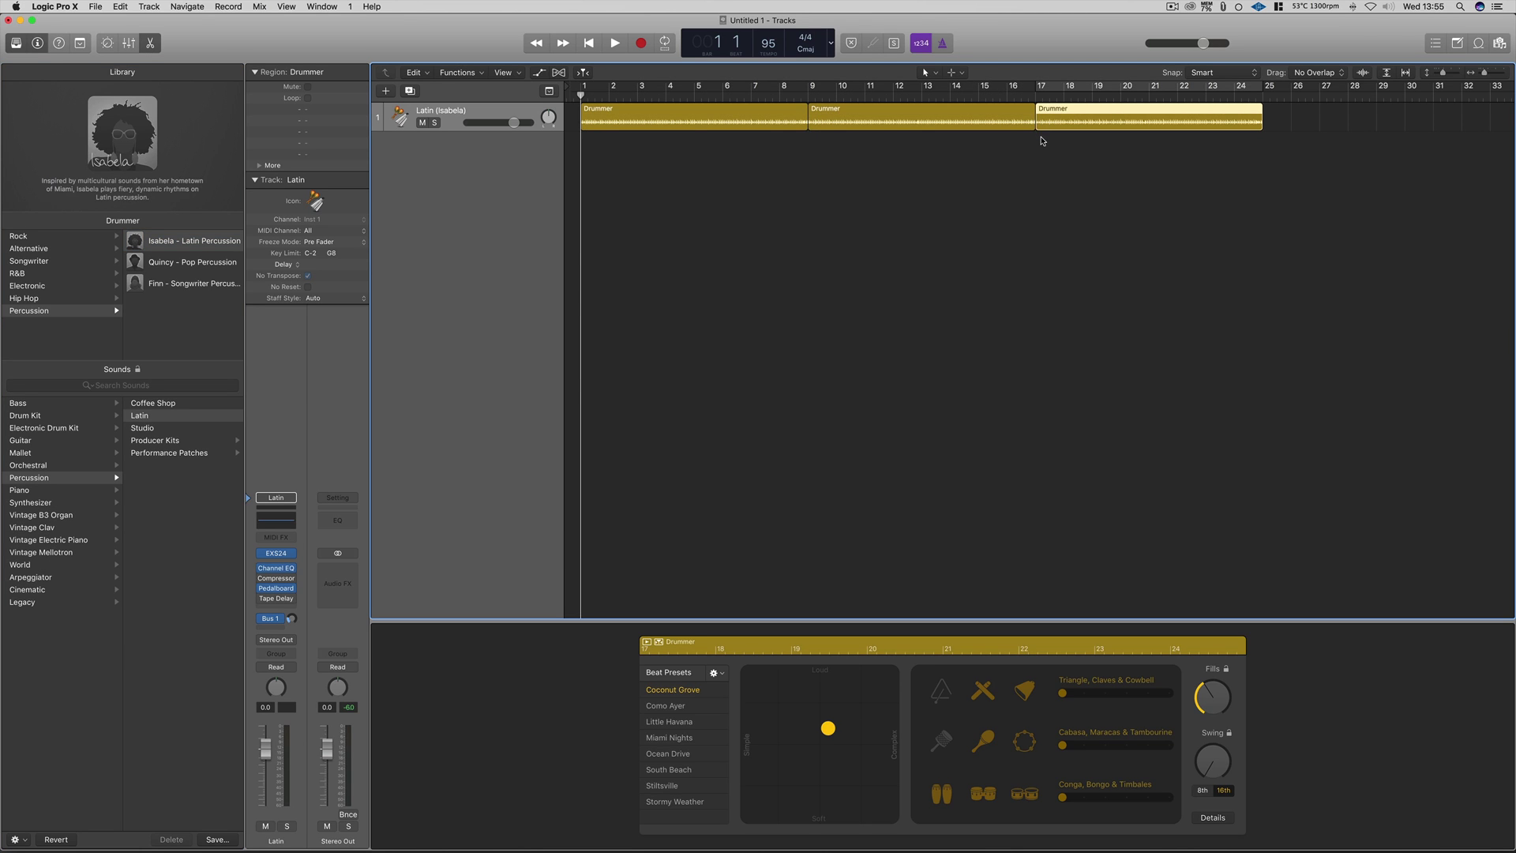
# Open the Loop Browser with O and scroll through the All Drums loops.
pyautogui.press('o')
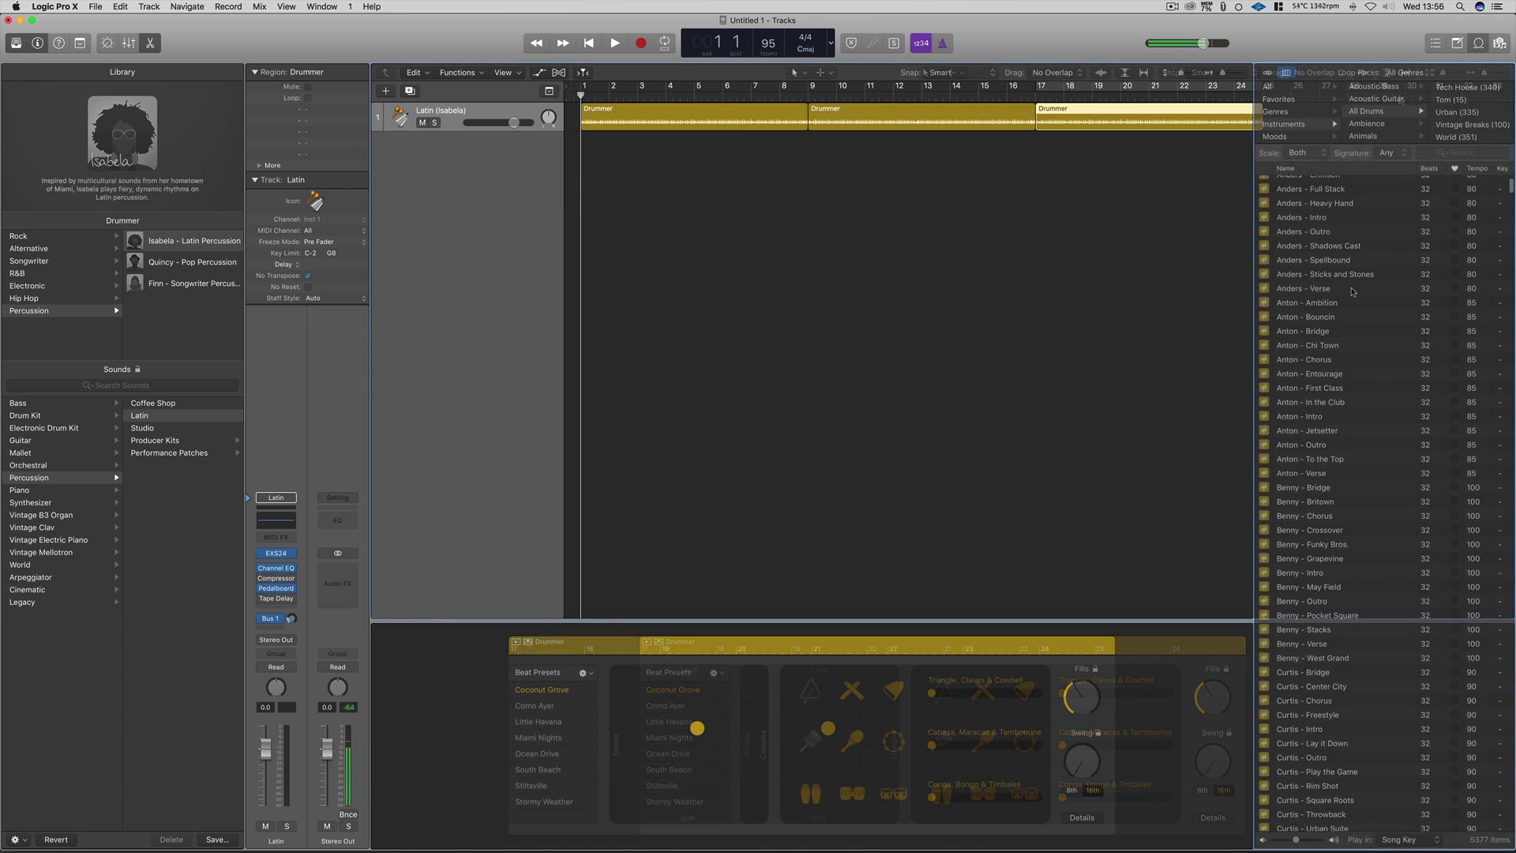
pyautogui.scroll(-15, 1346, 291)
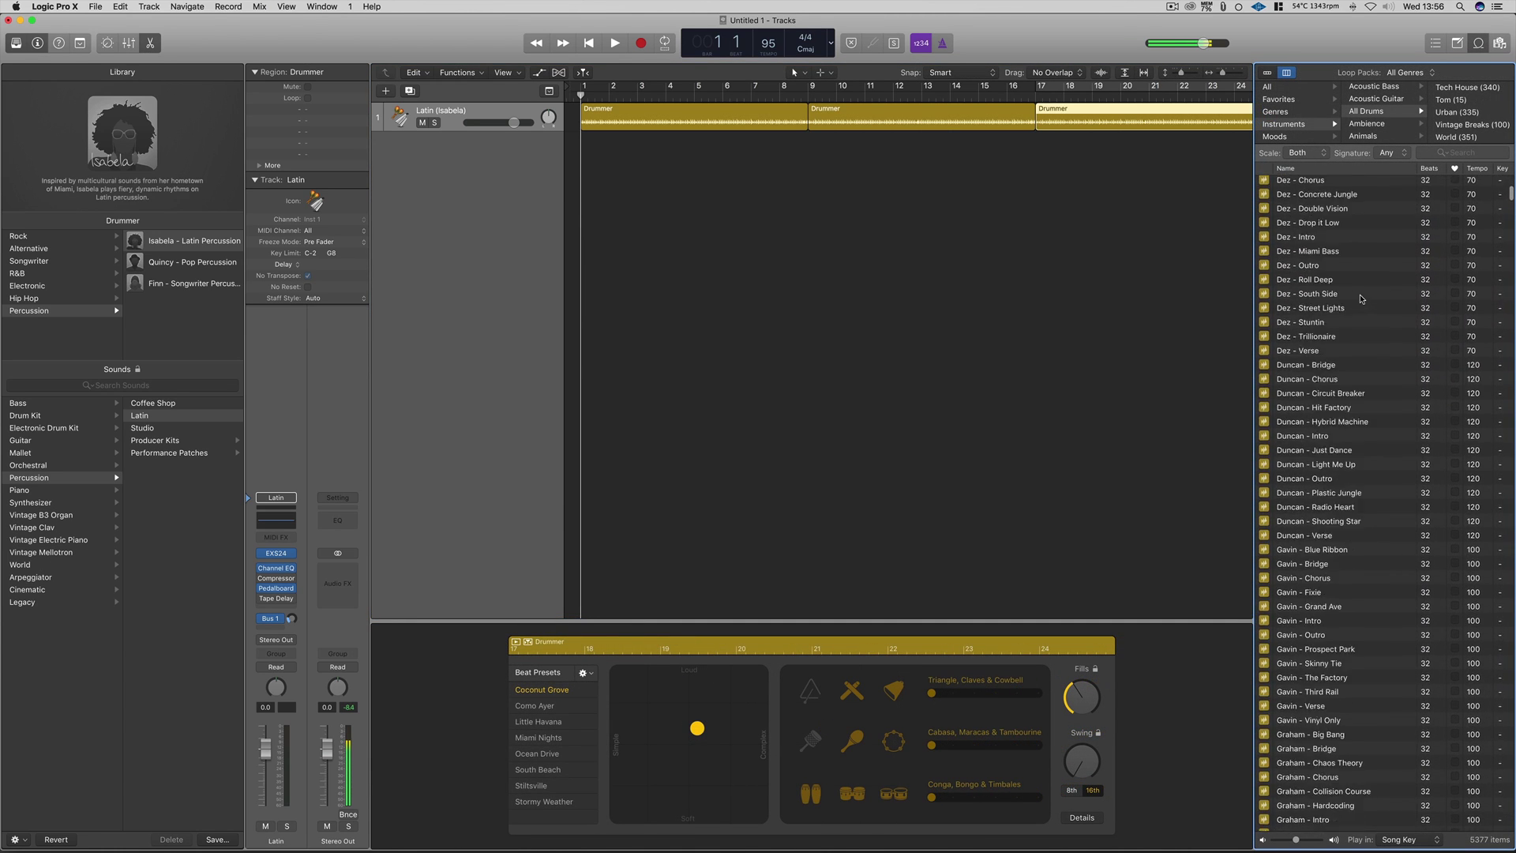
pyautogui.scroll(-12, 1363, 298)
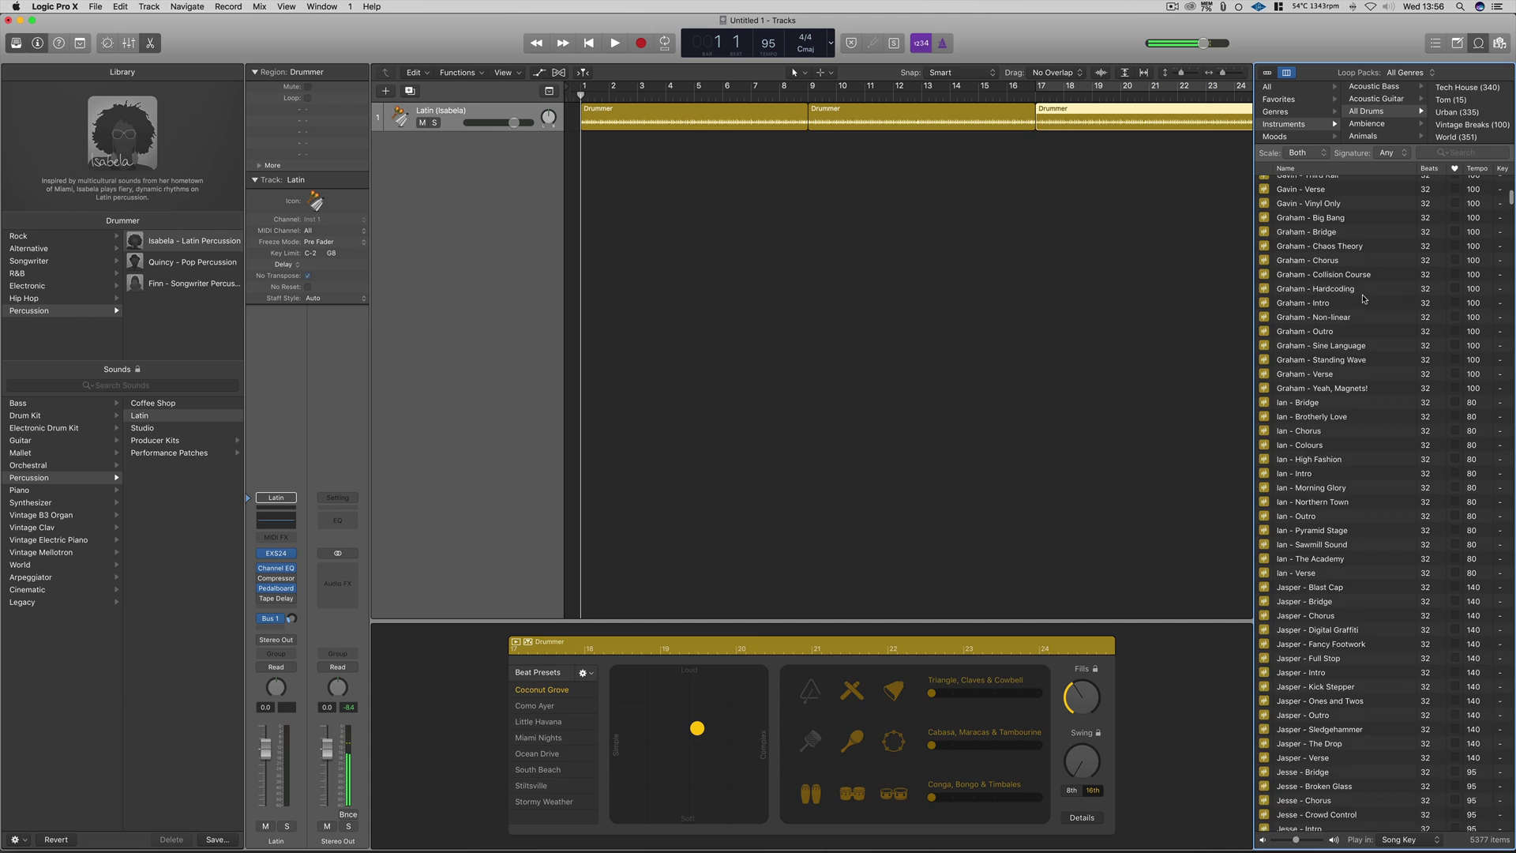
pyautogui.scroll(-13, 1363, 299)
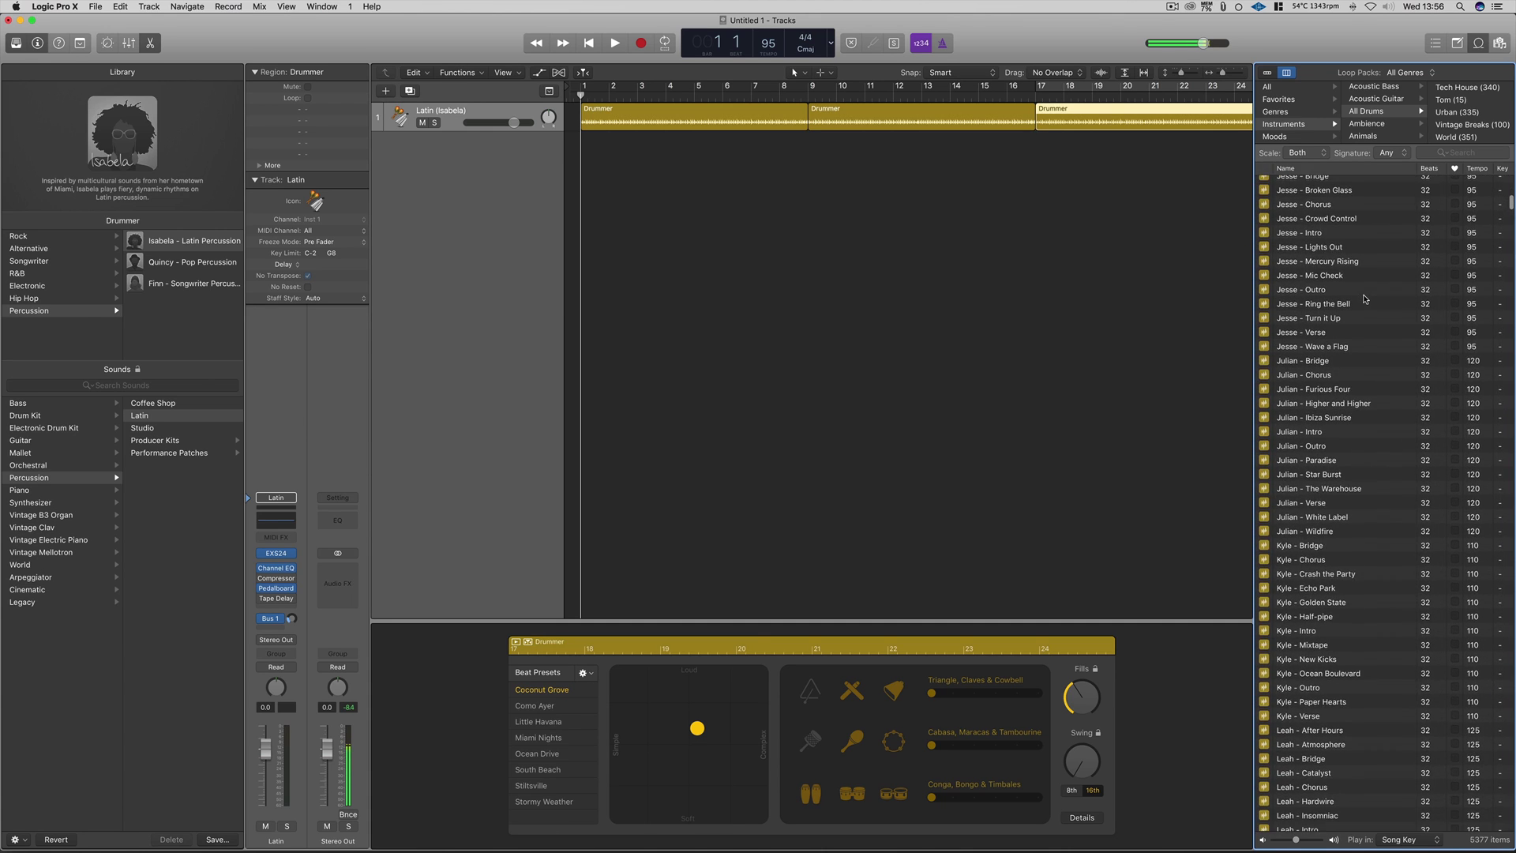
pyautogui.scroll(-9, 1365, 298)
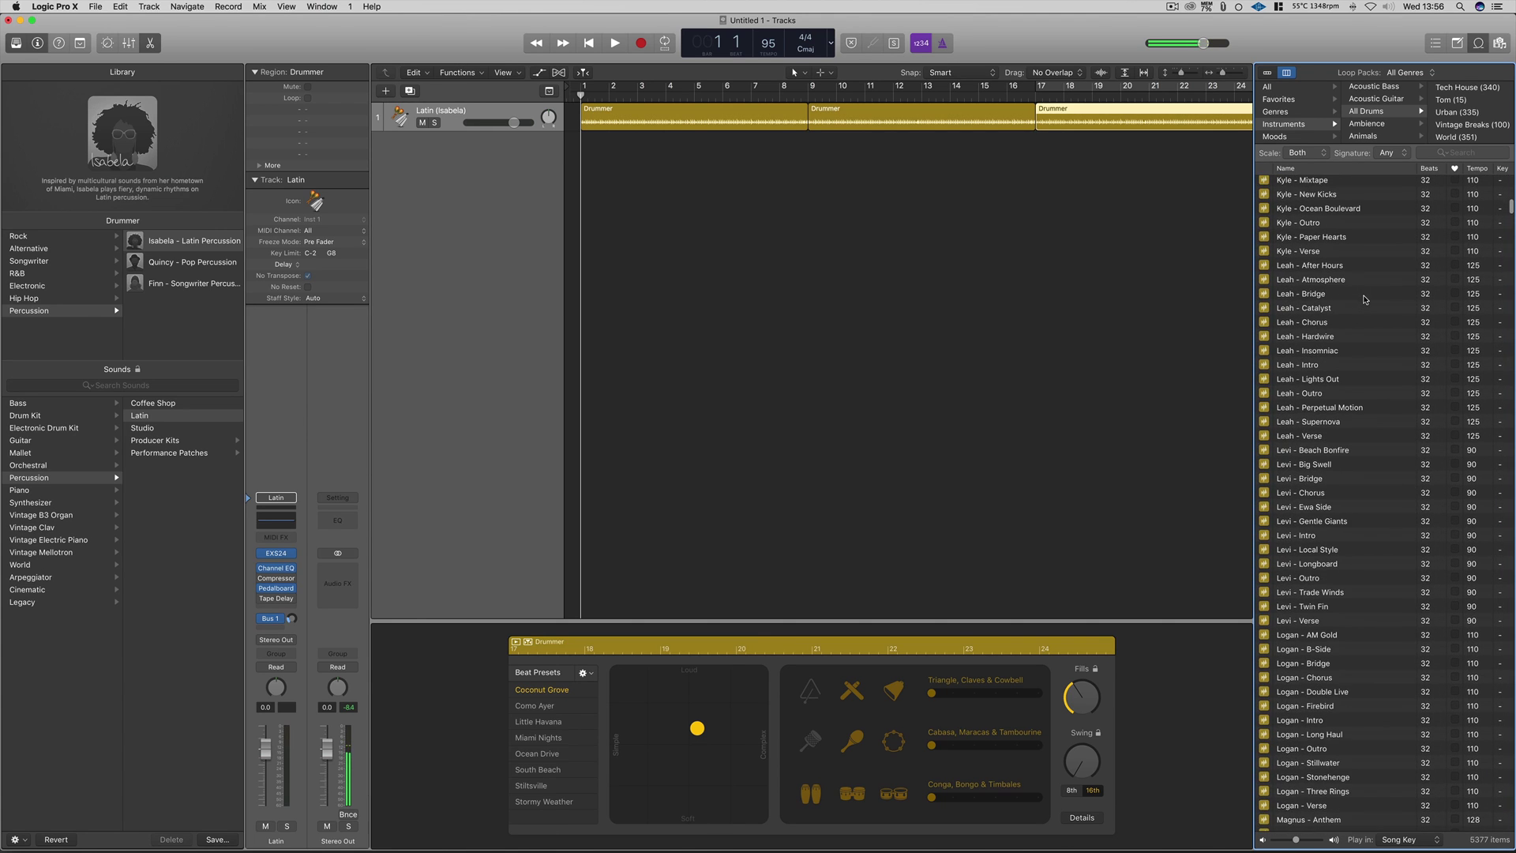
pyautogui.scroll(-18, 1366, 299)
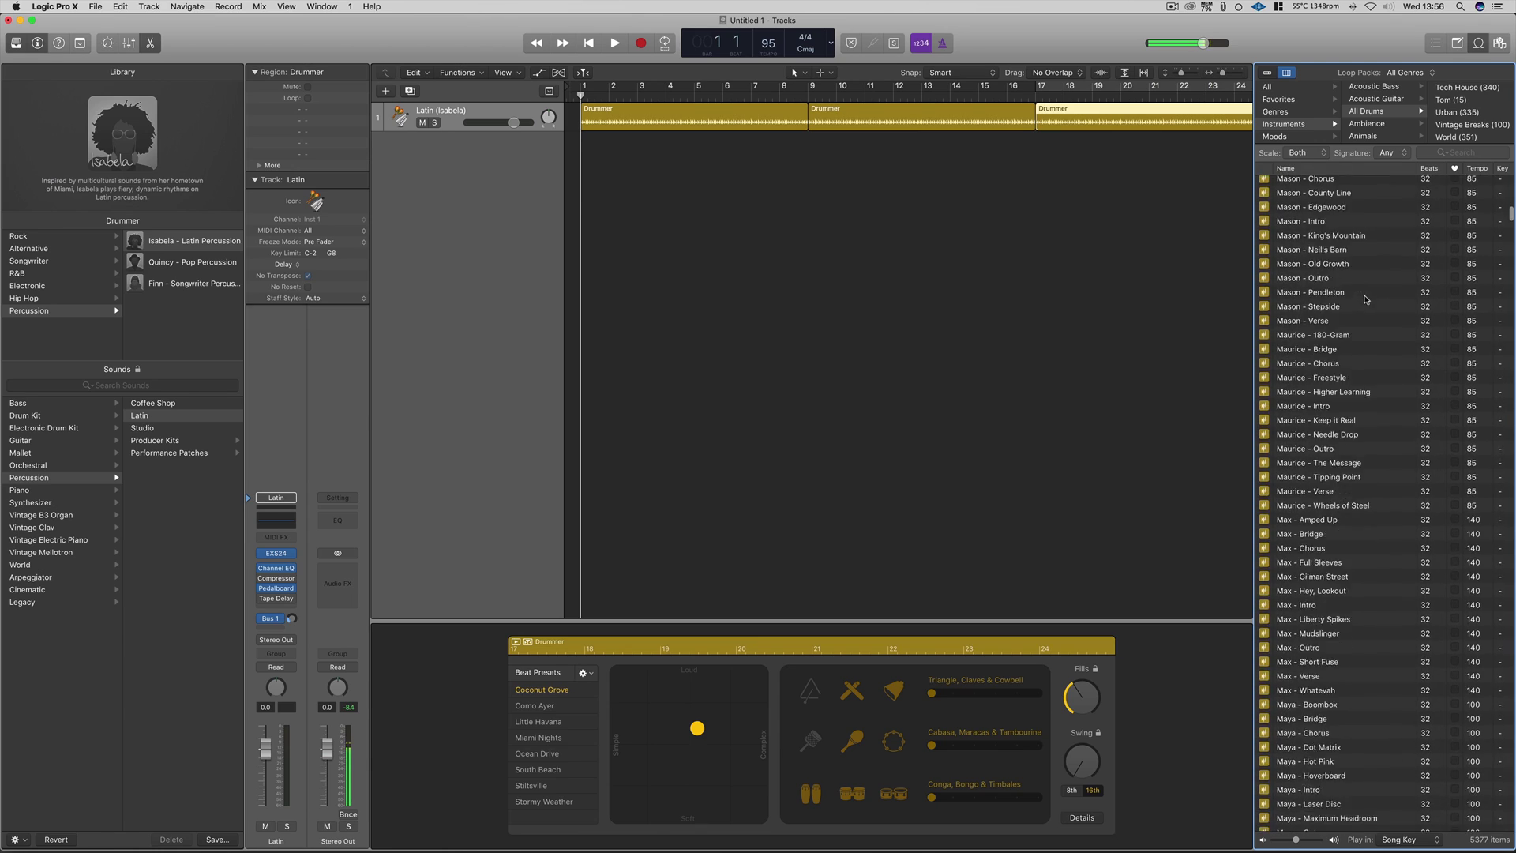
pyautogui.scroll(-10, 1368, 300)
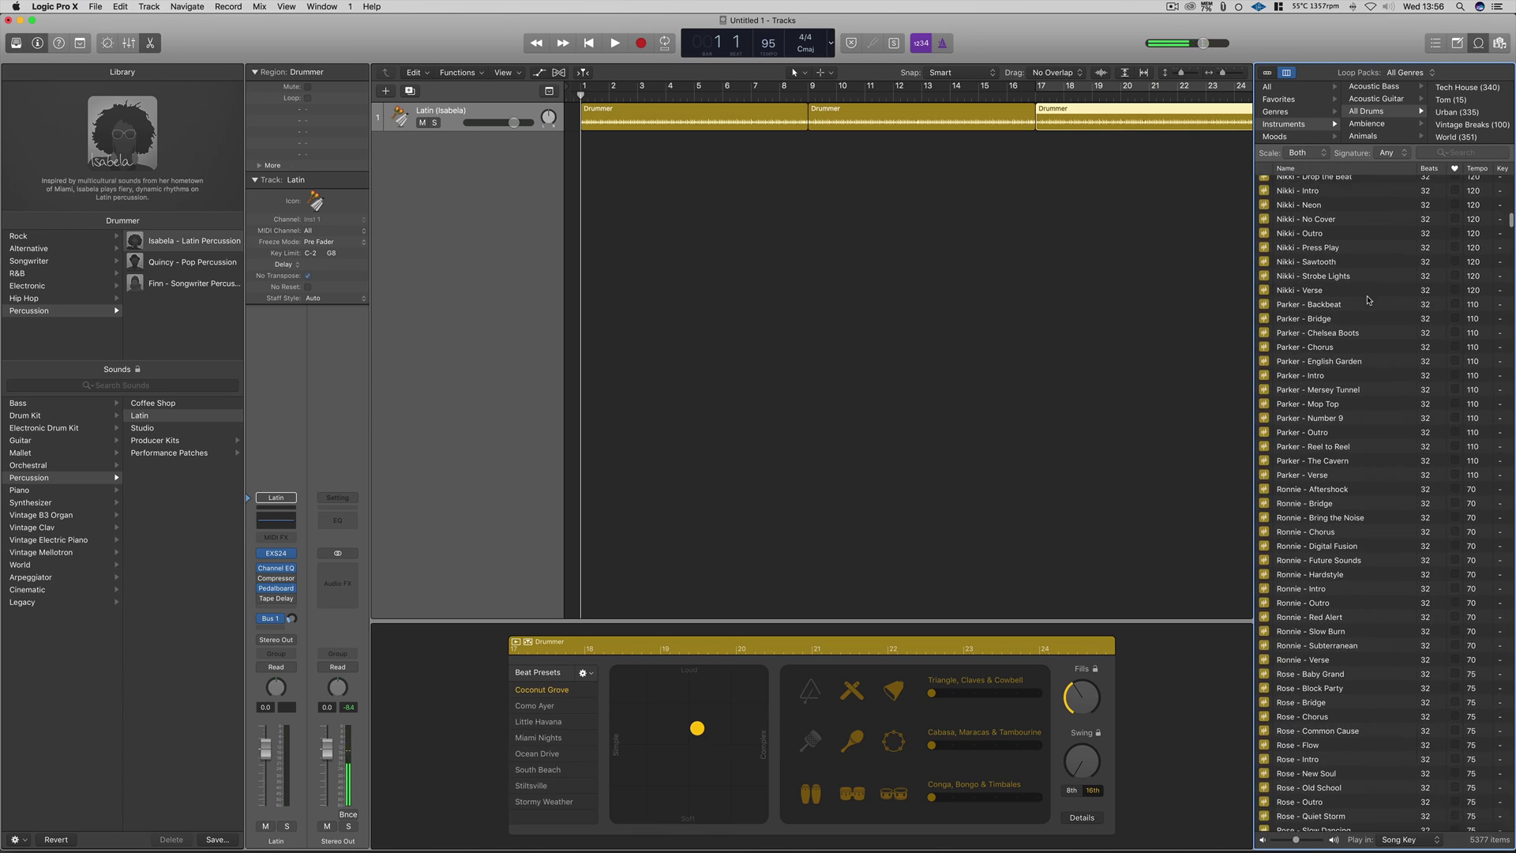
pyautogui.click(54, 6)
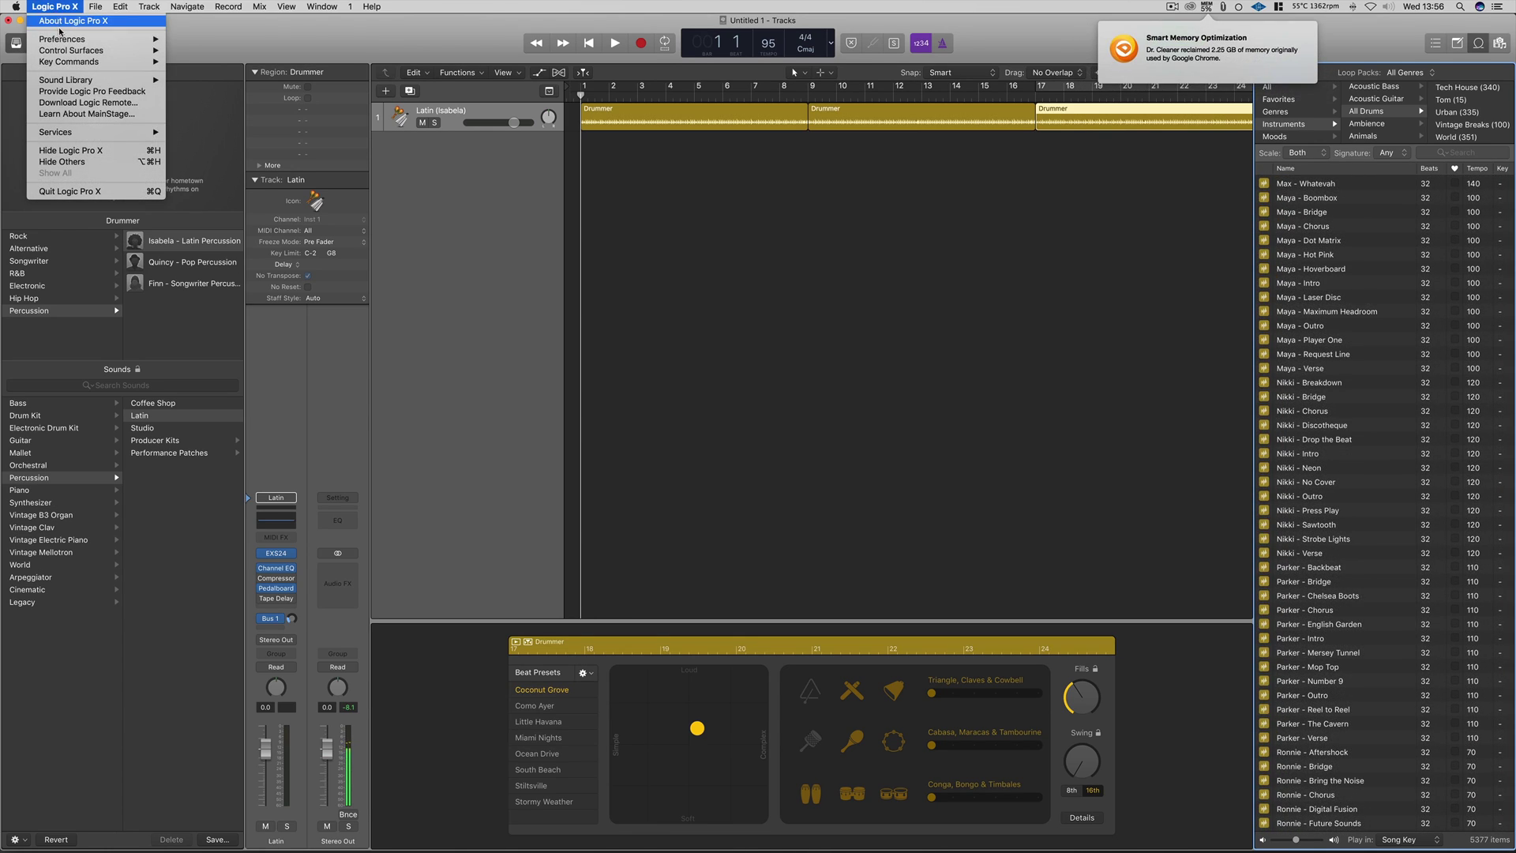
pyautogui.moveTo(86, 81)
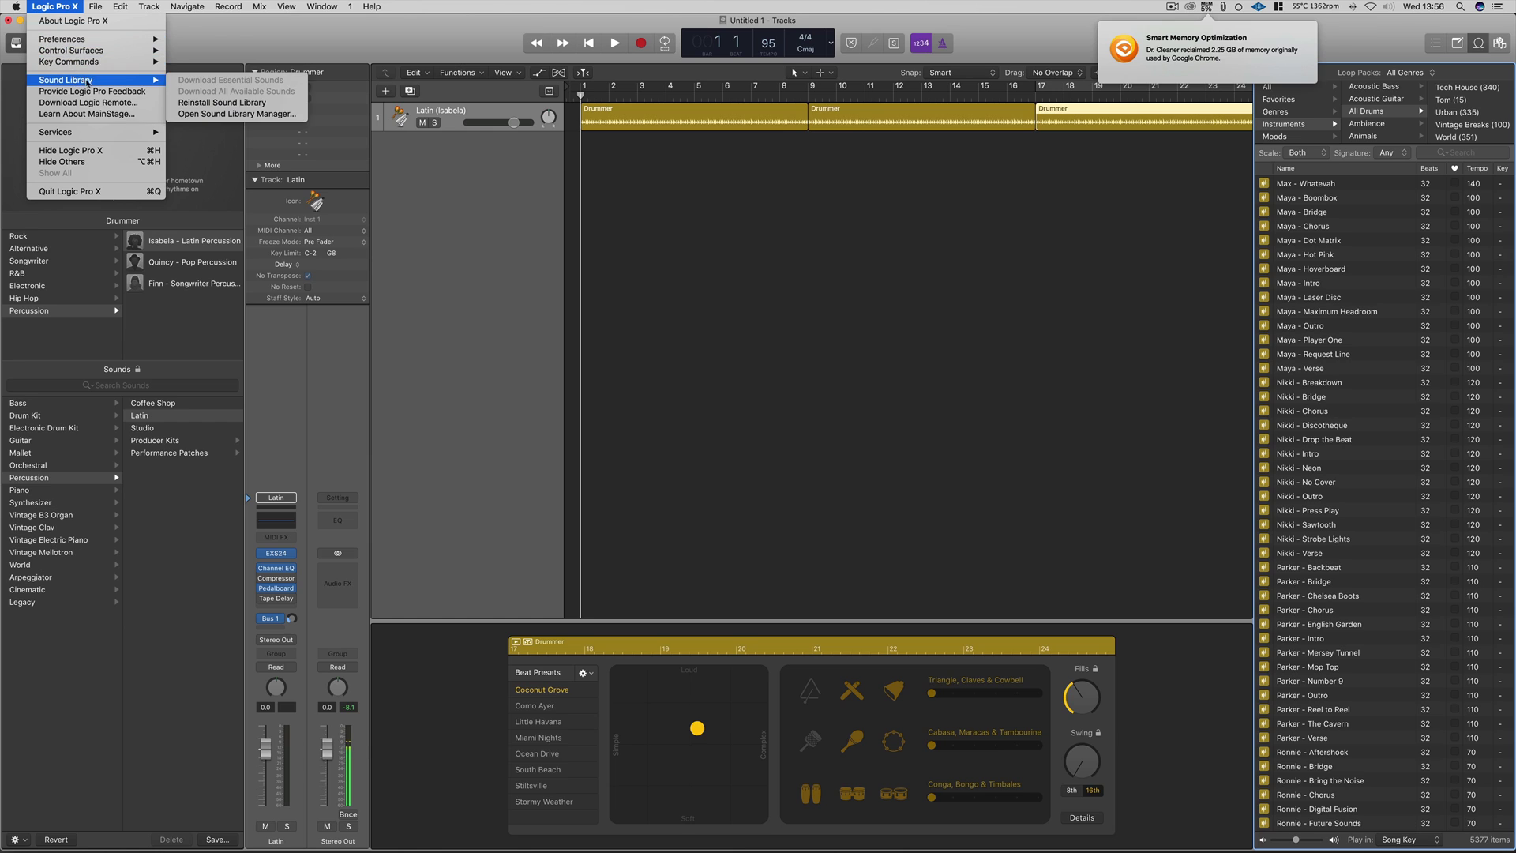
pyautogui.click(213, 116)
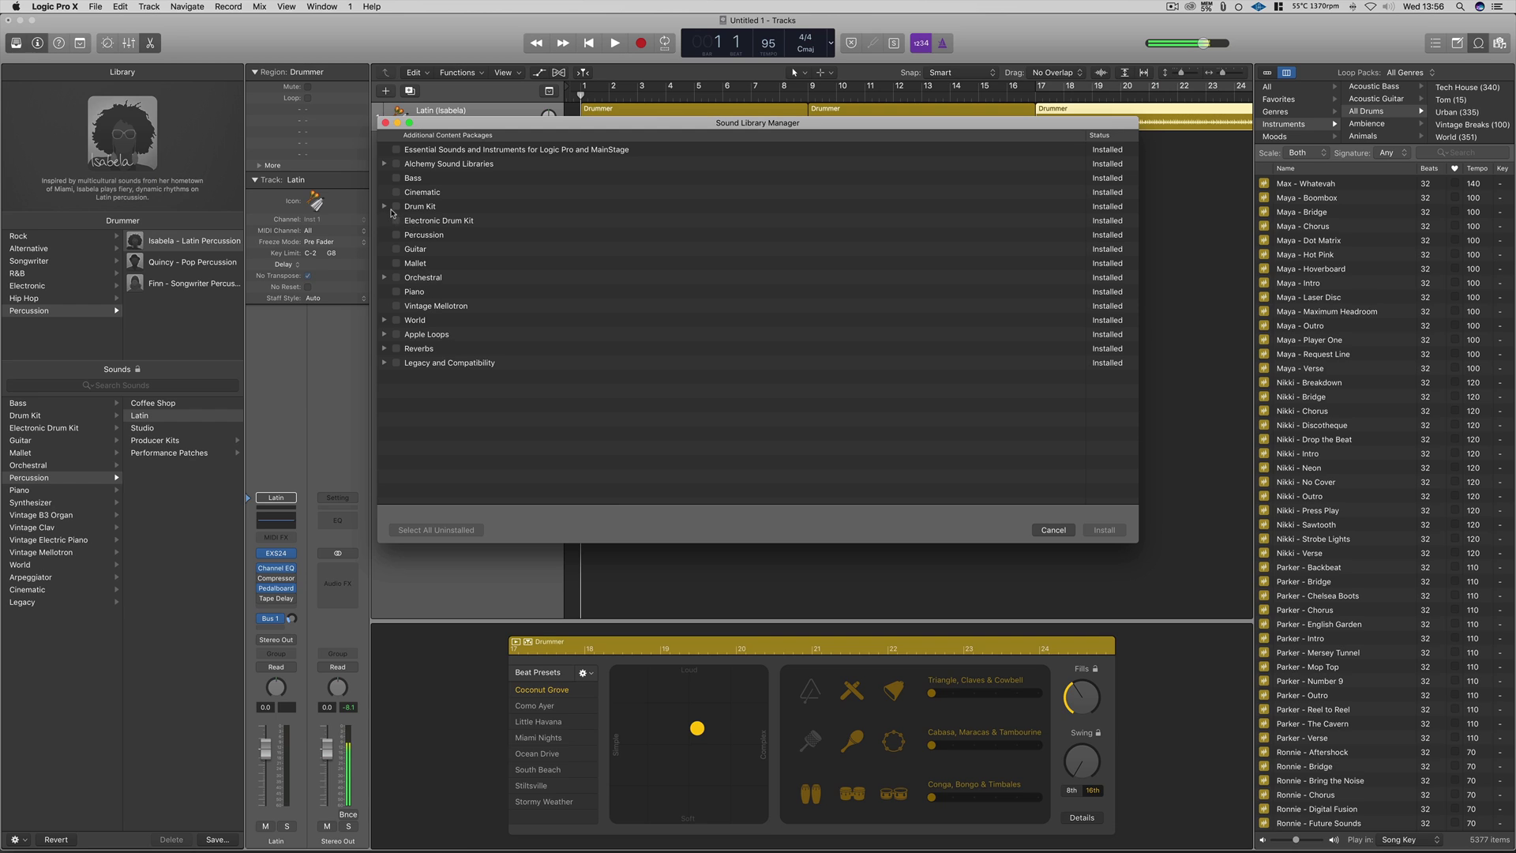
pyautogui.click(385, 207)
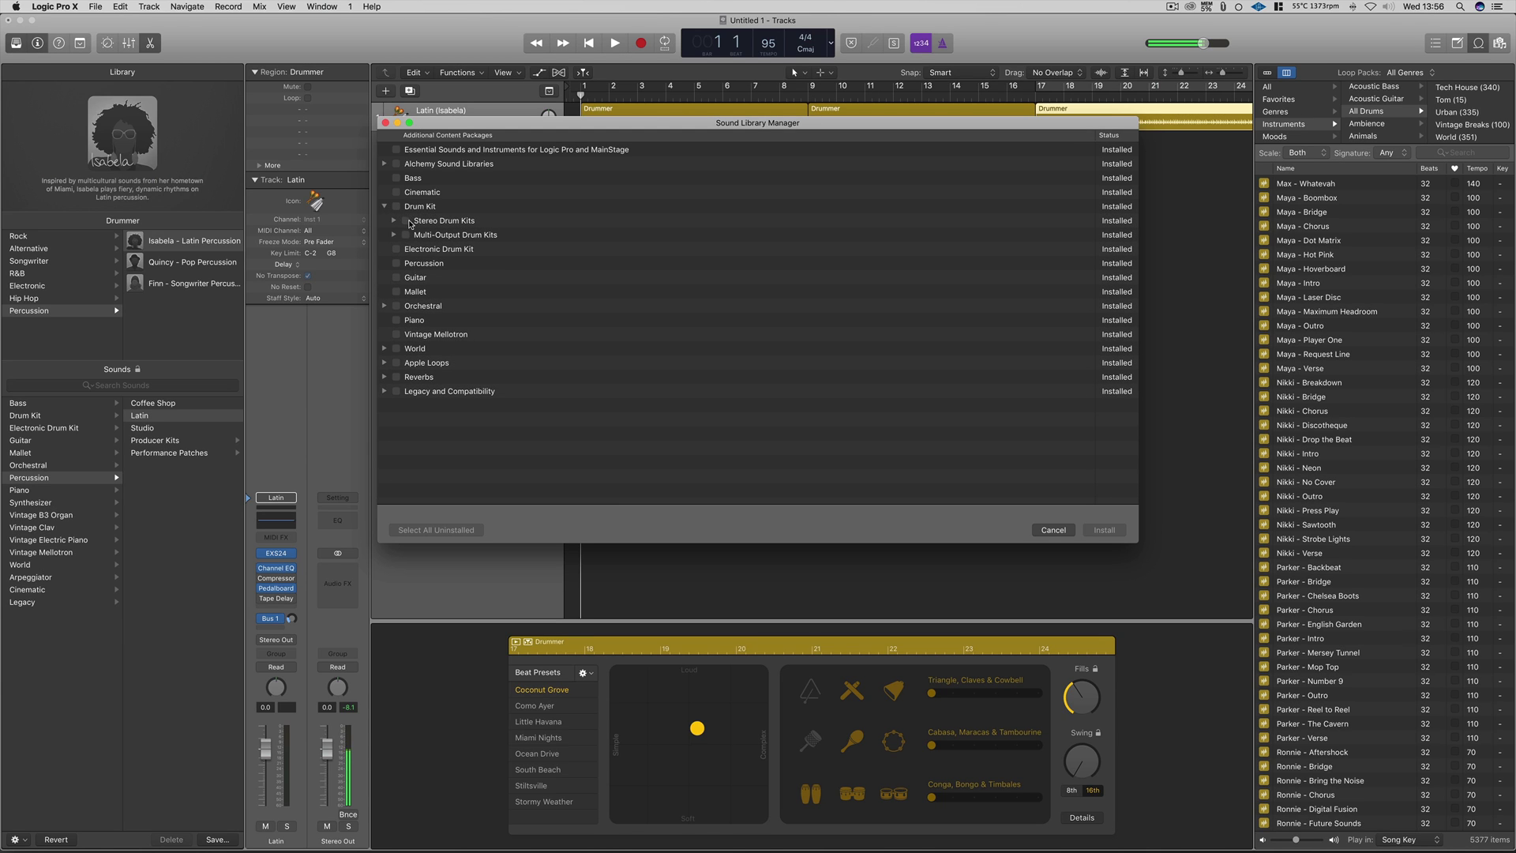
pyautogui.click(394, 221)
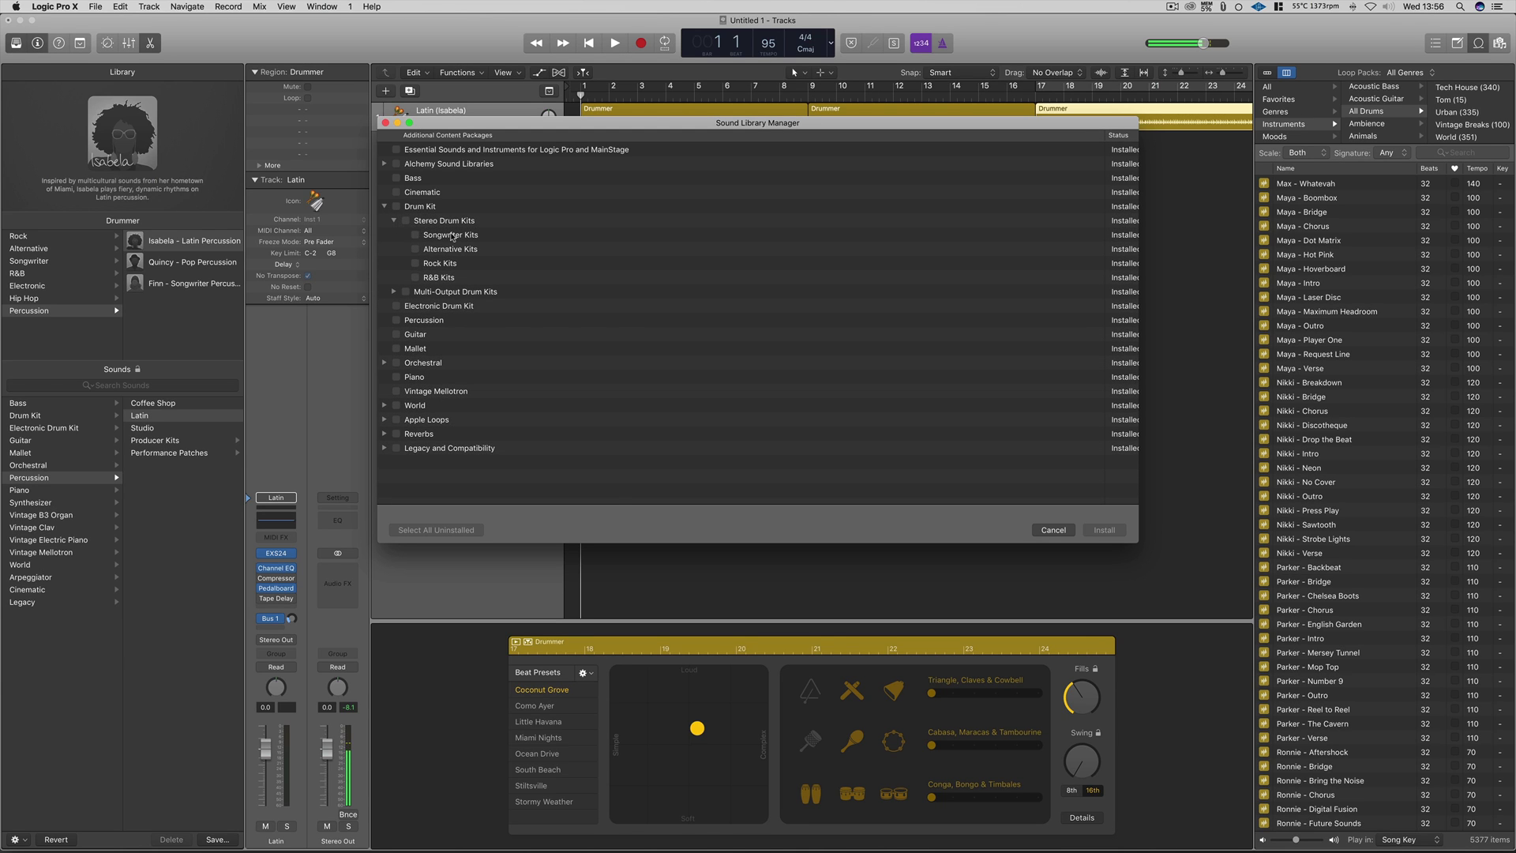
pyautogui.click(393, 292)
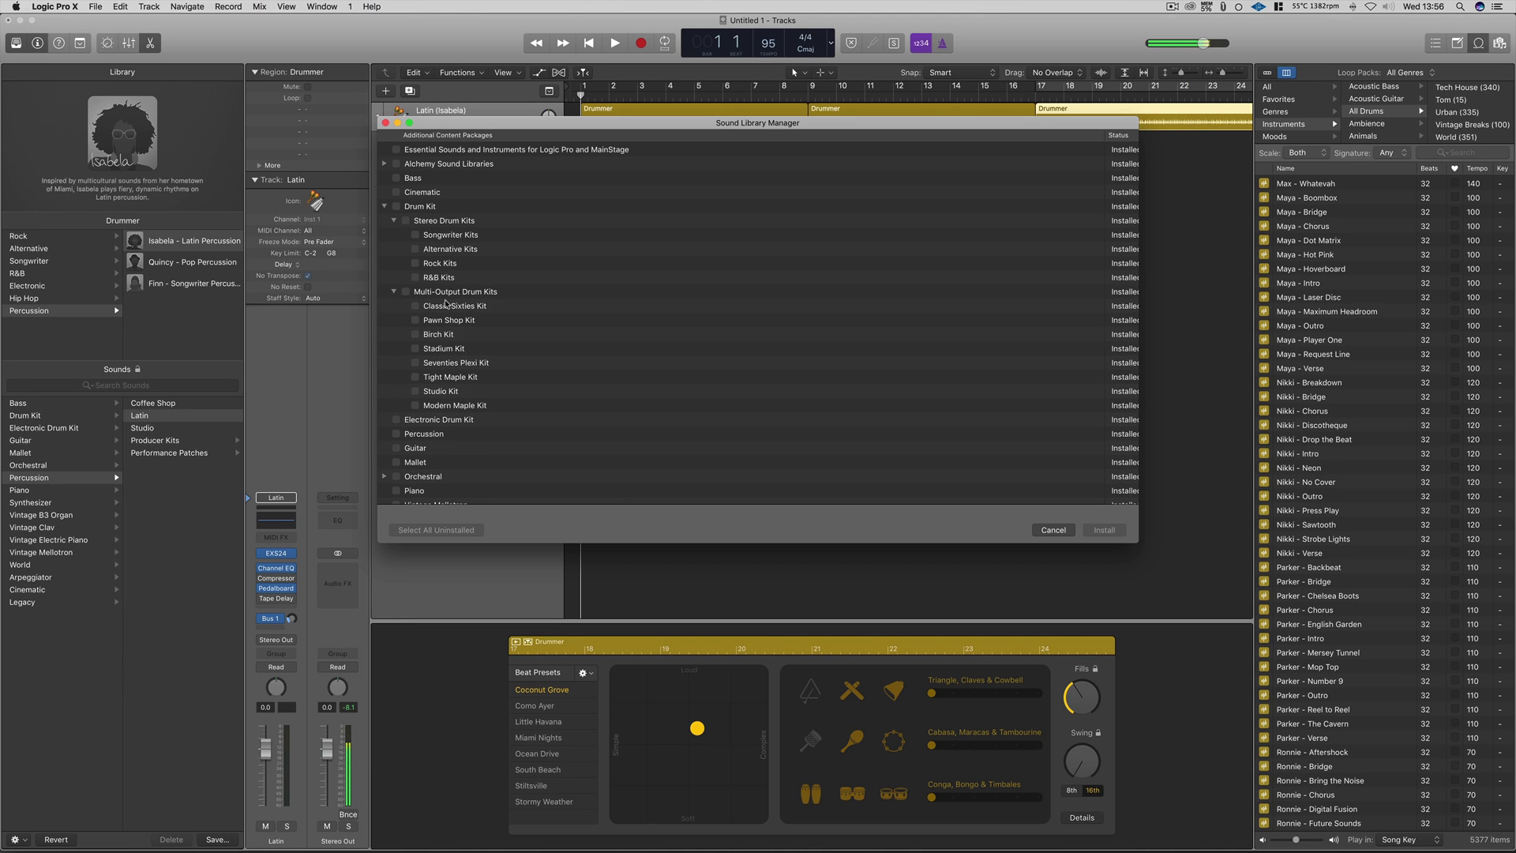
pyautogui.click(394, 293)
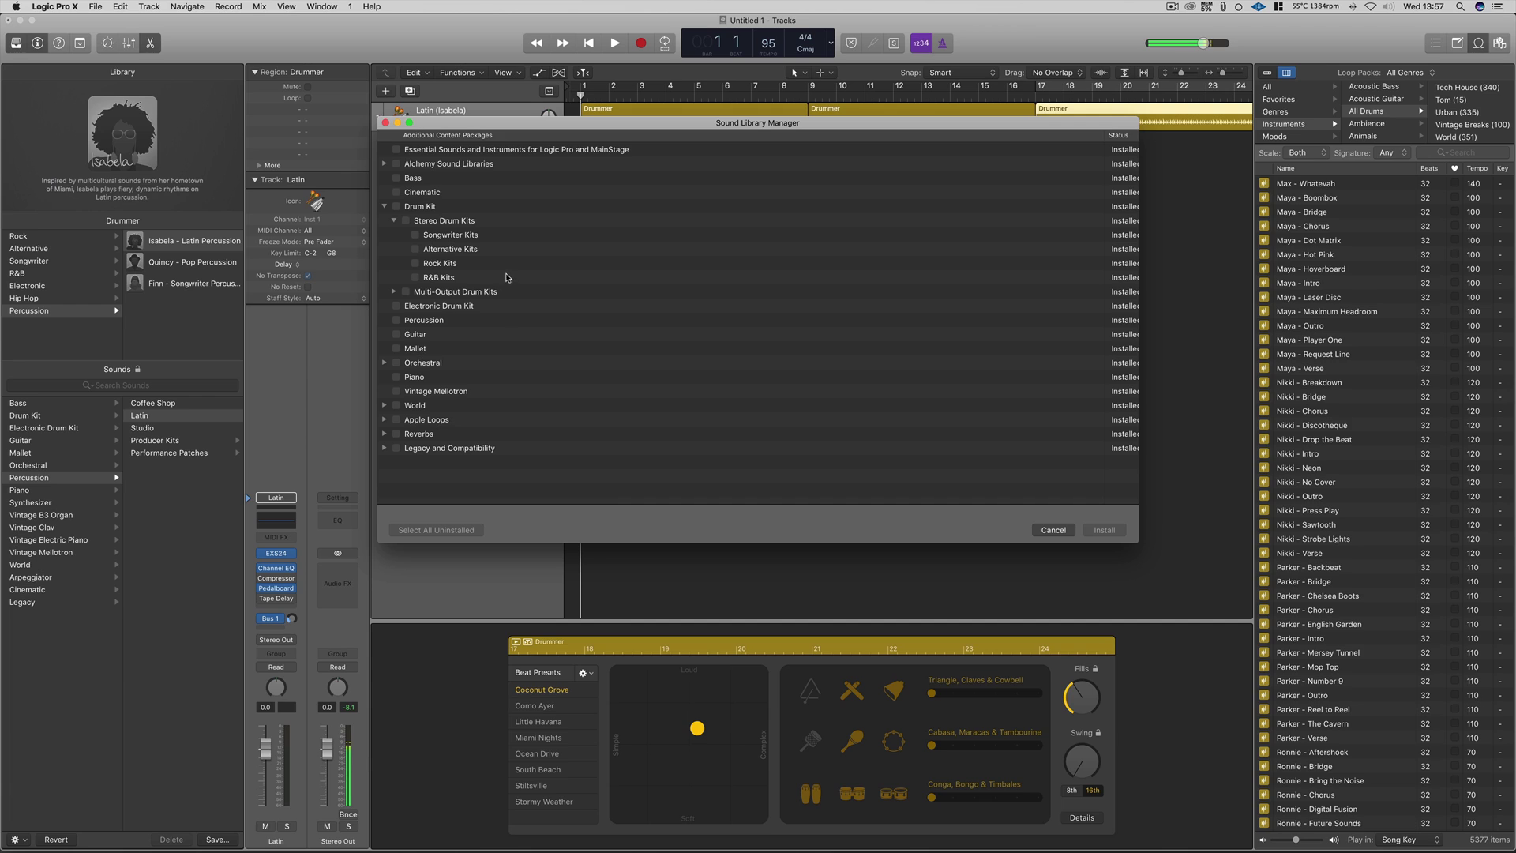
pyautogui.hscroll(2, 711, 253)
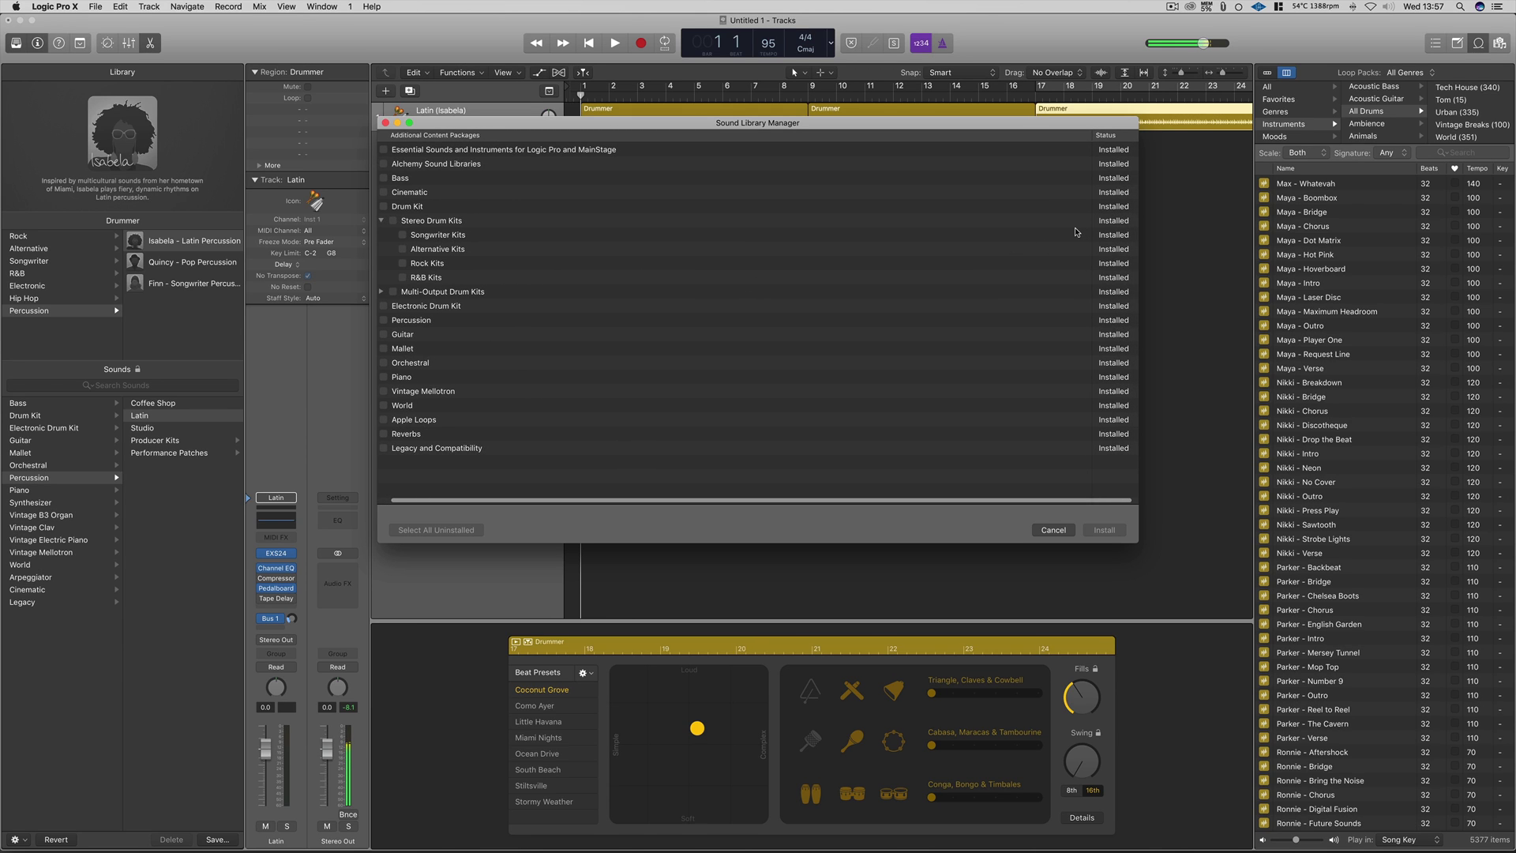
pyautogui.click(1053, 529)
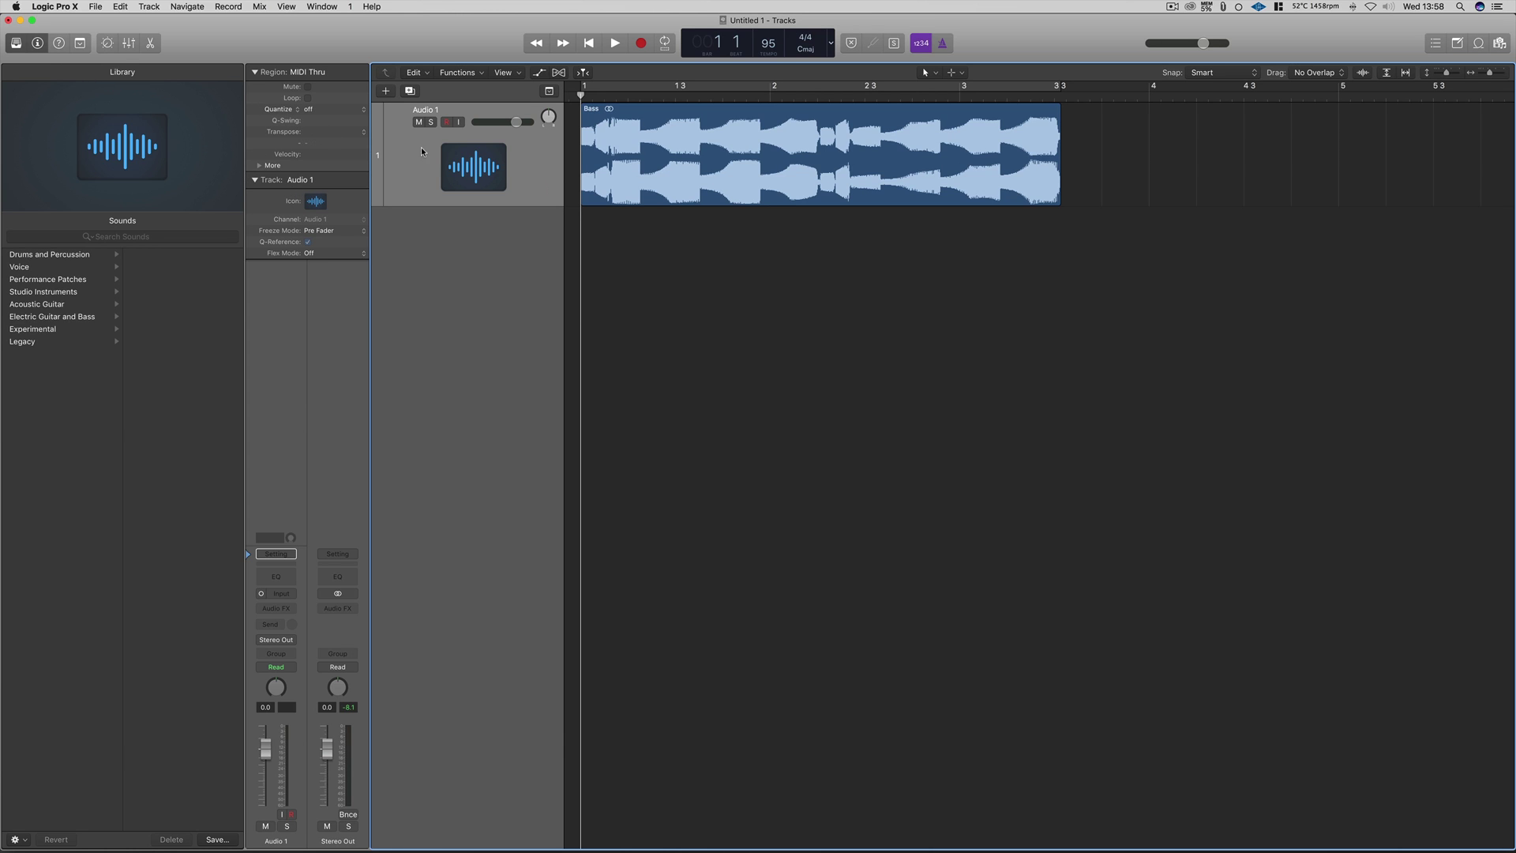
# Select the Bass region, enable Flex in Polyphonic mode, and check its Transpose choices.
pyautogui.click(670, 175)
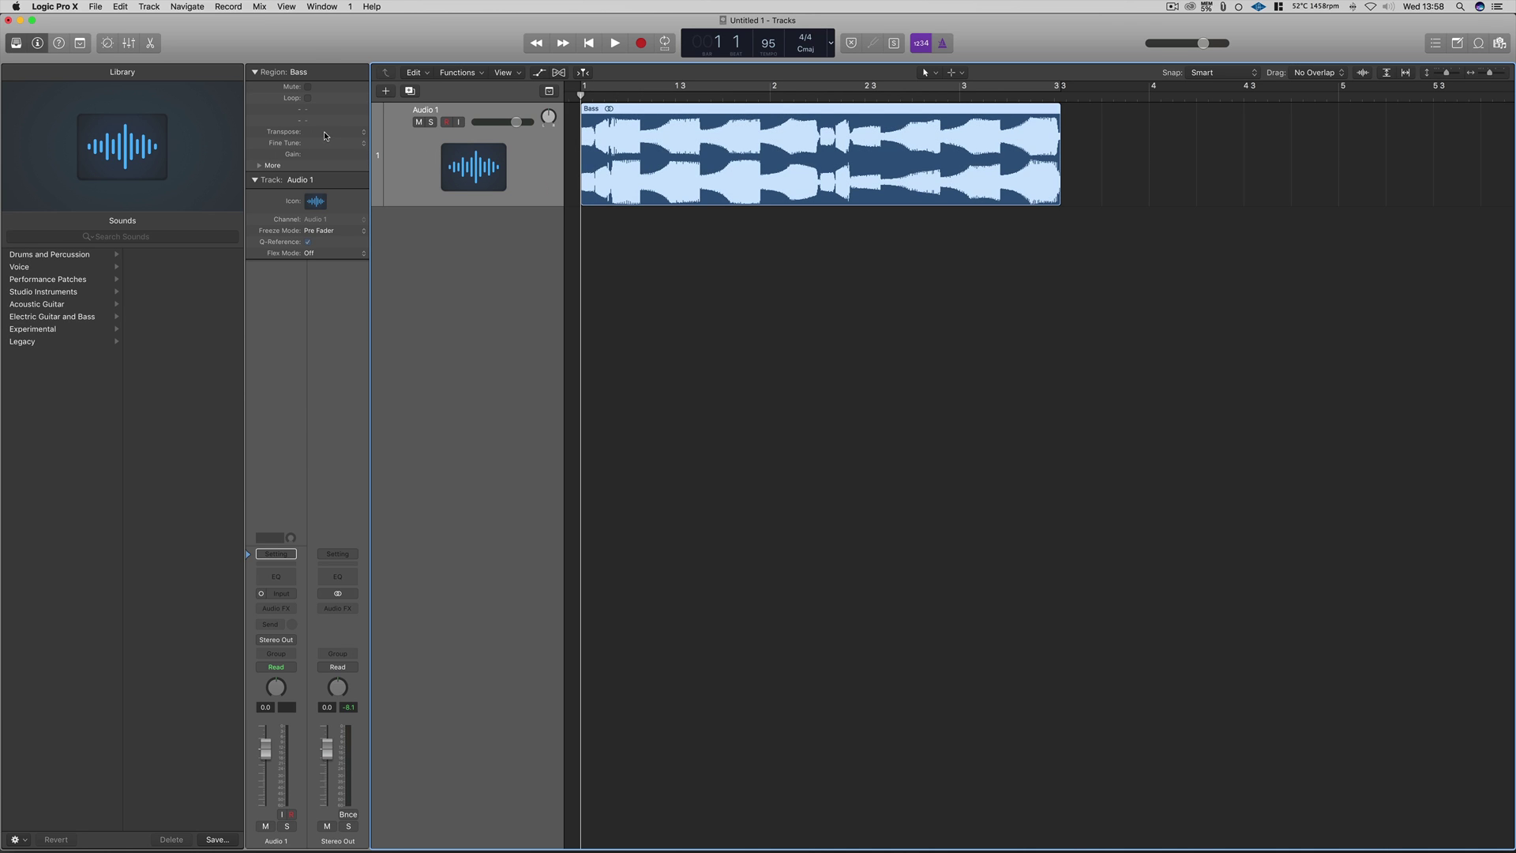
pyautogui.moveTo(319, 131); pyautogui.dragTo(324, 125)
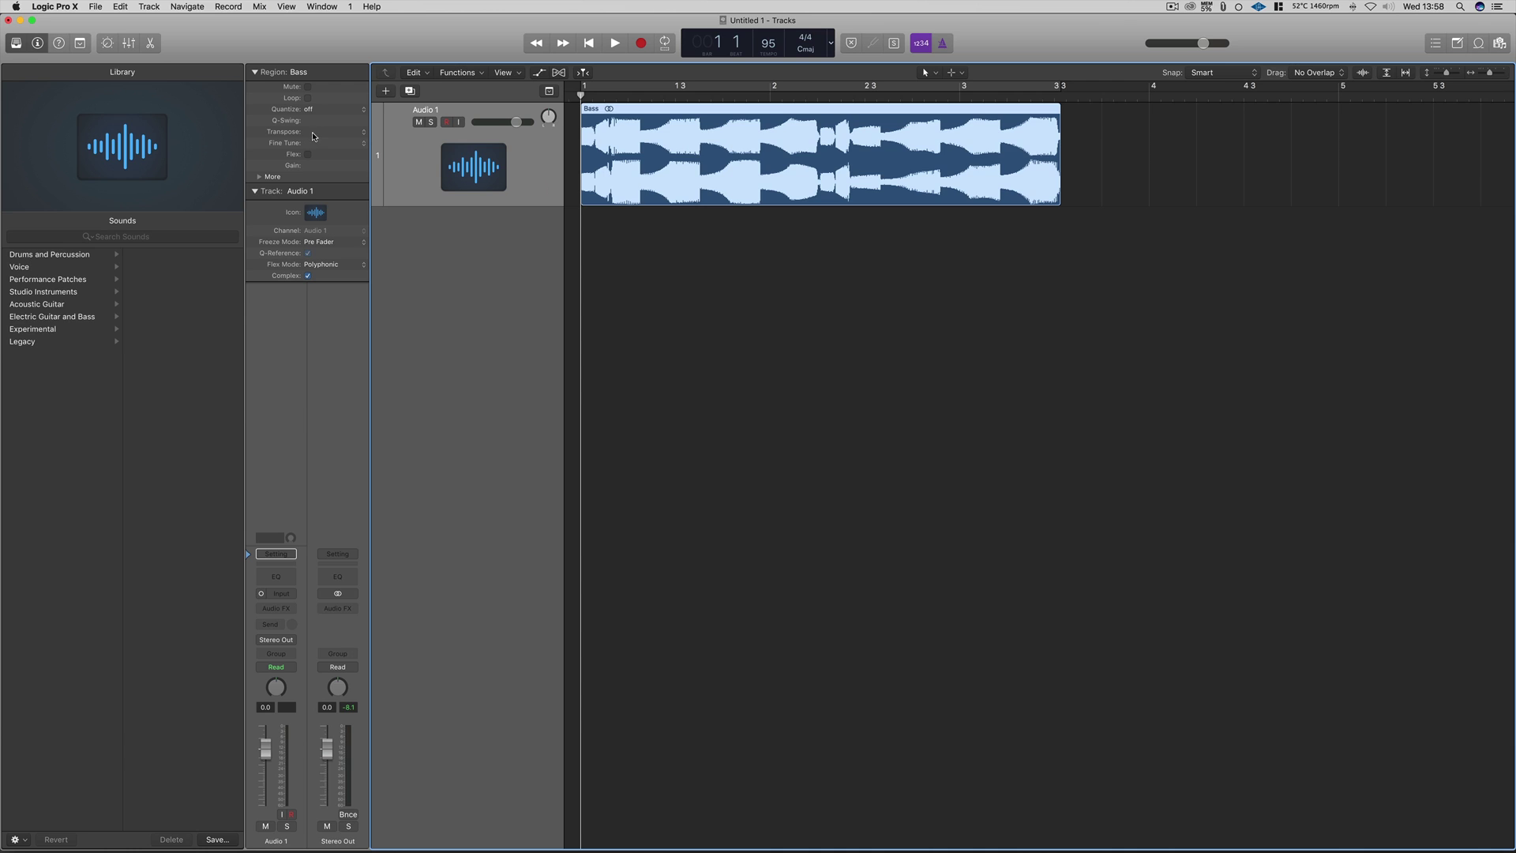
pyautogui.click(364, 133)
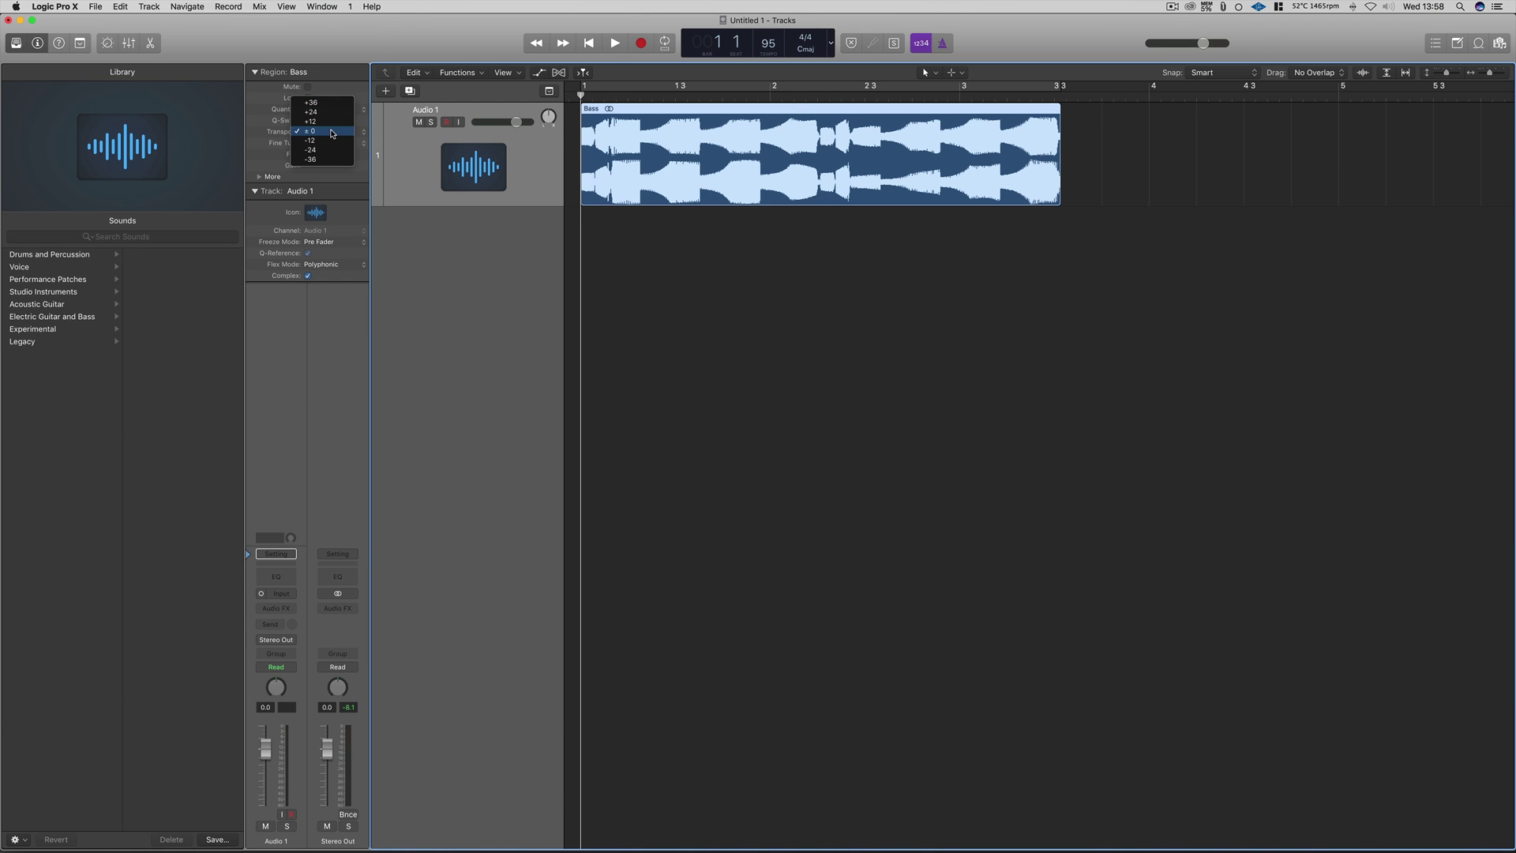
pyautogui.click(376, 147)
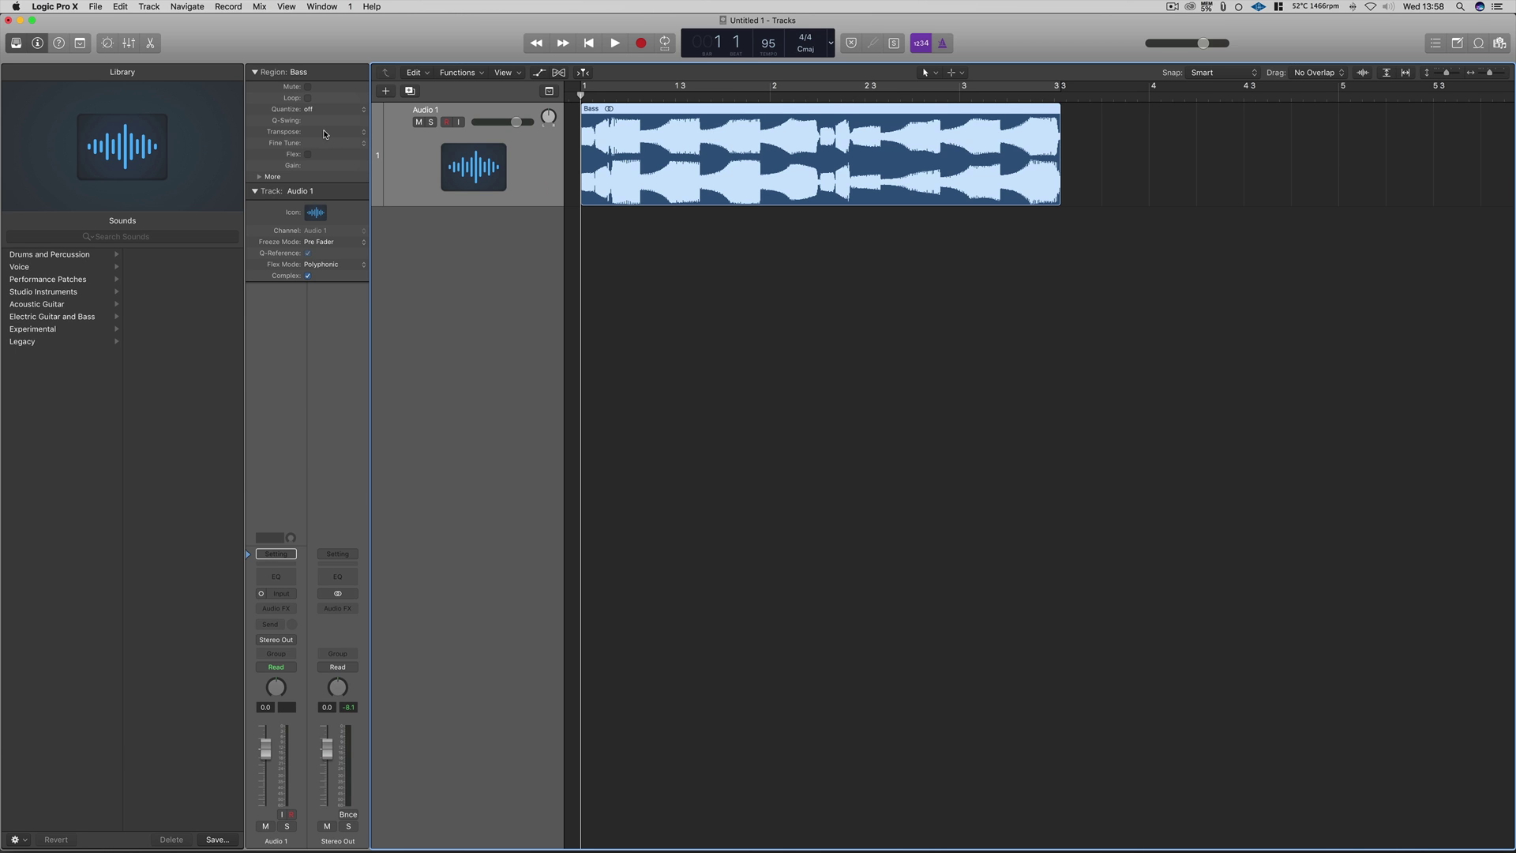
# Load the Boesendorfer Grand Piano patch from the Library's Piano category.
pyautogui.rightClick(640, 591)
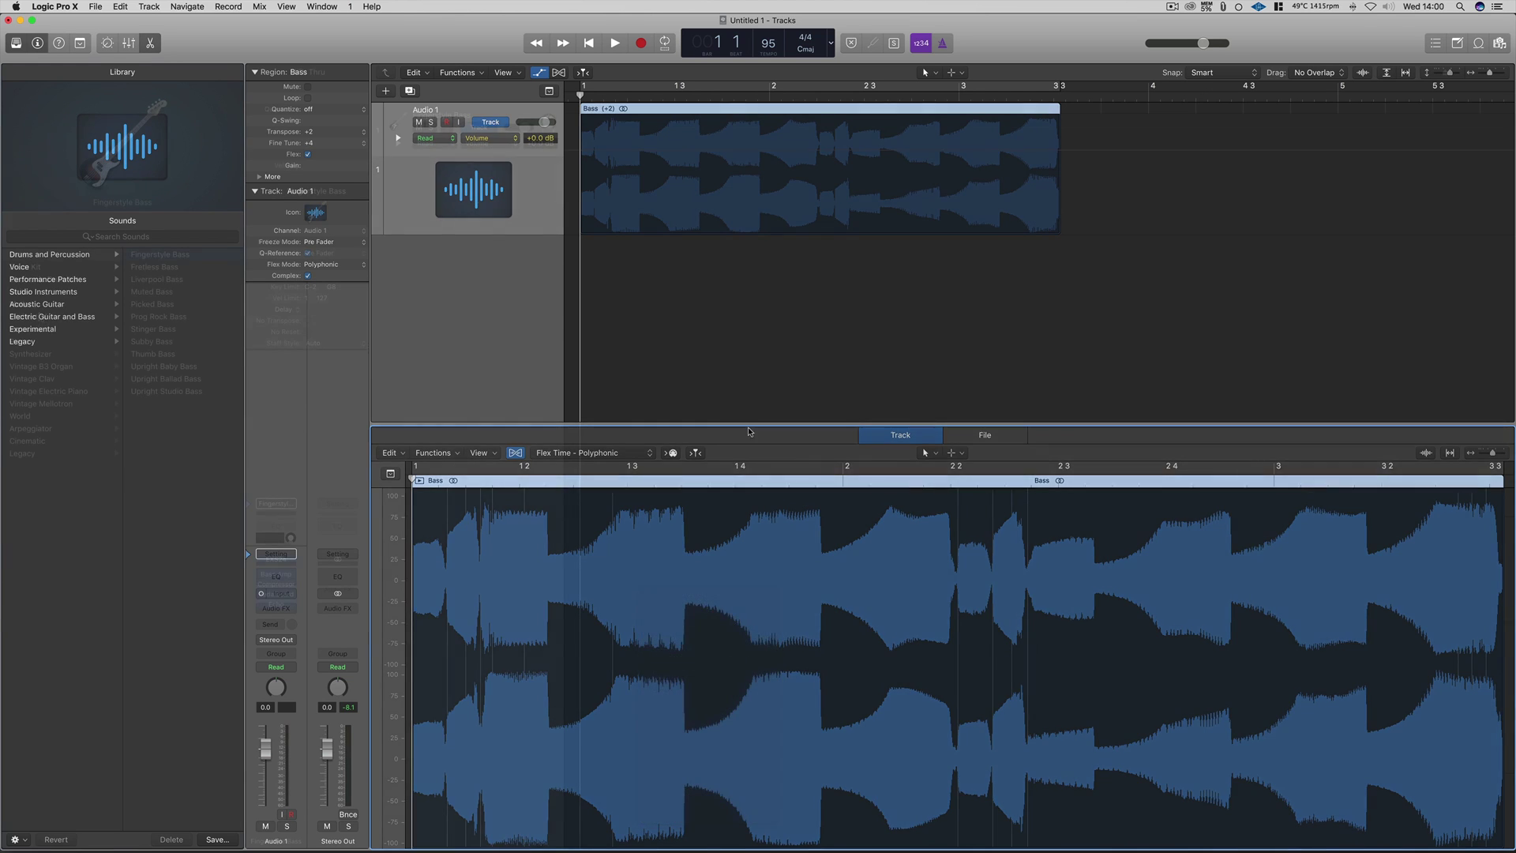
pyautogui.click(43, 342)
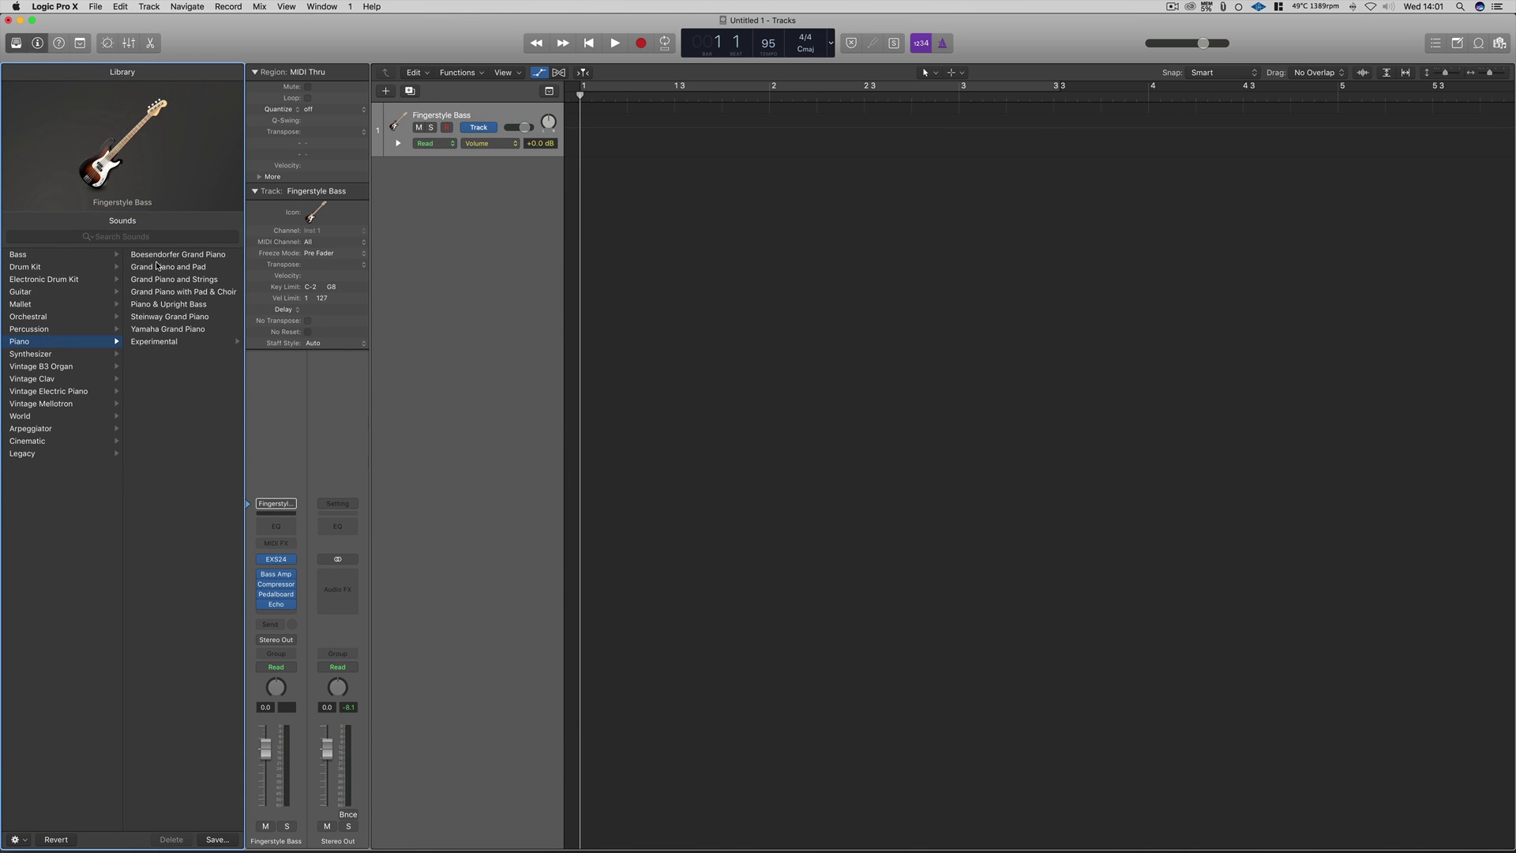
pyautogui.click(158, 255)
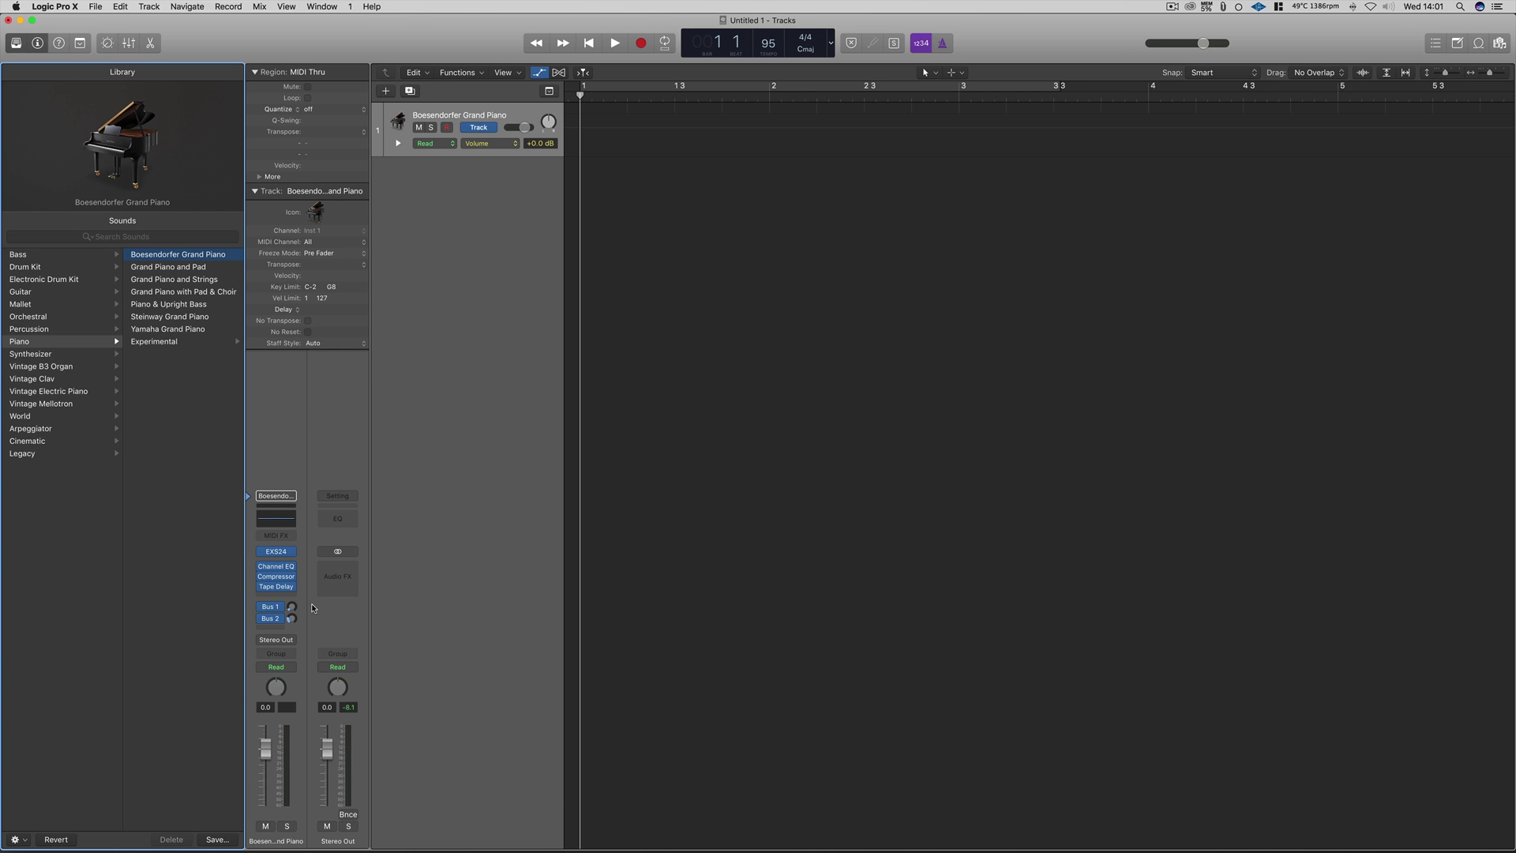
# Show the Bus 1 aux strip with Chorus, Space D and Channel EQ, then reach Preferences.
pyautogui.click(277, 609)
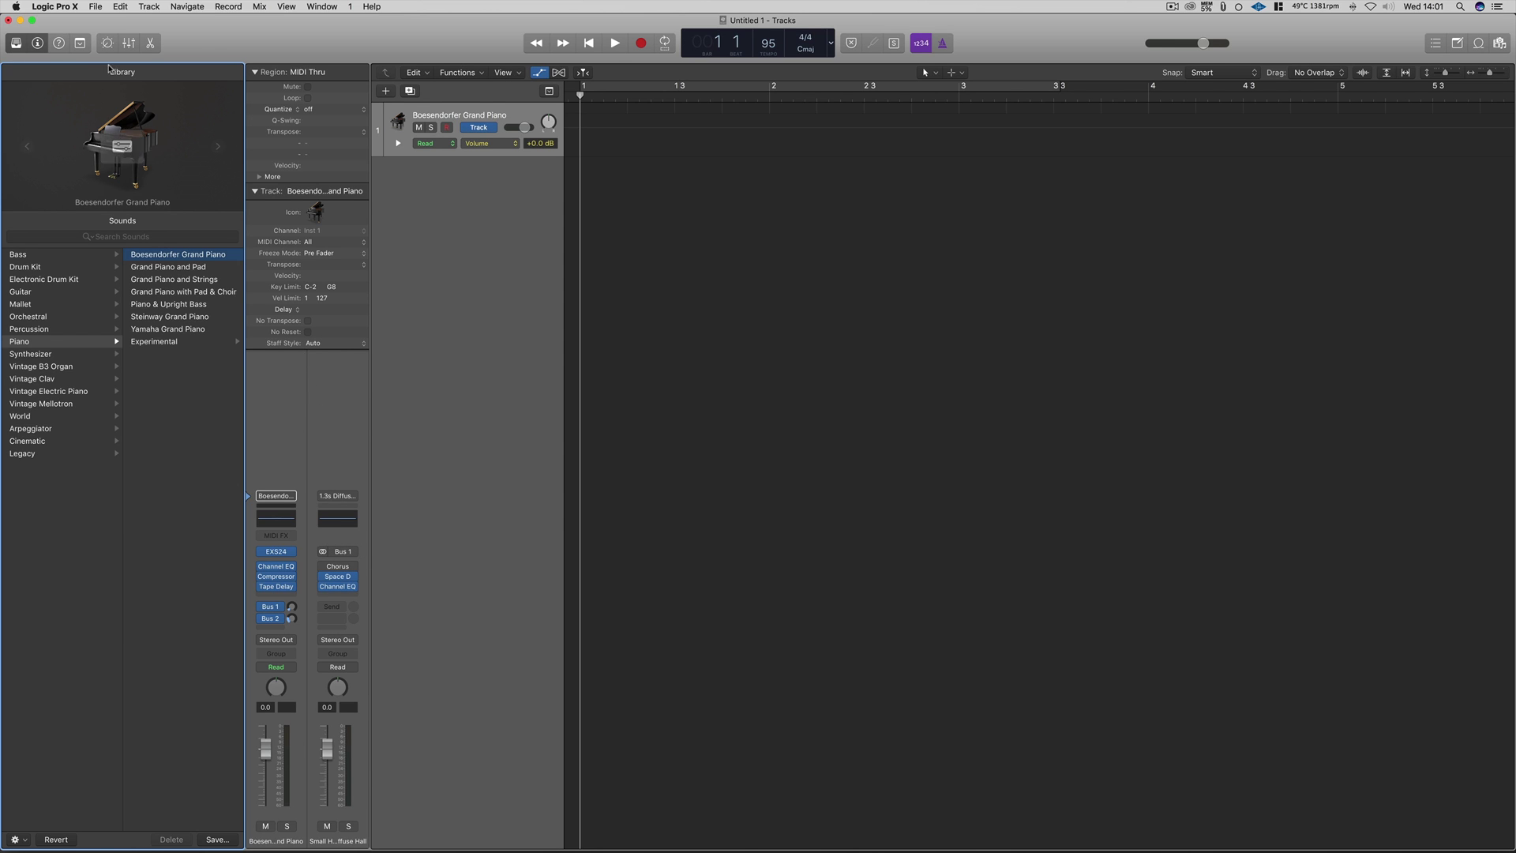
pyautogui.click(57, 7)
pyautogui.moveTo(87, 39)
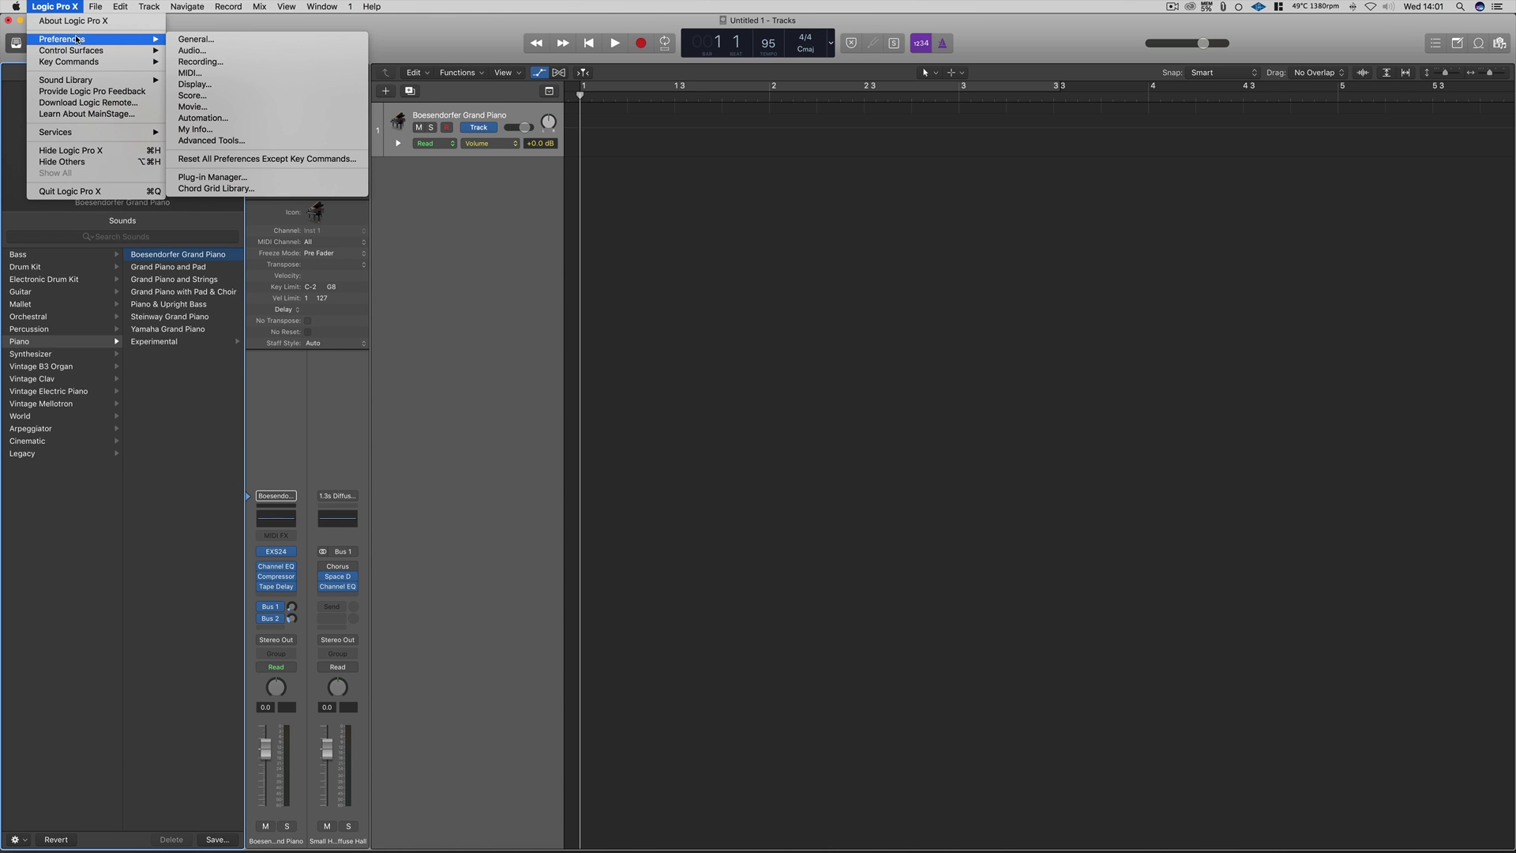
# Set Automatic Bus Assignment to Busses above 24, then load Grand Piano and Pad and inspect its aux.
pyautogui.click(206, 51)
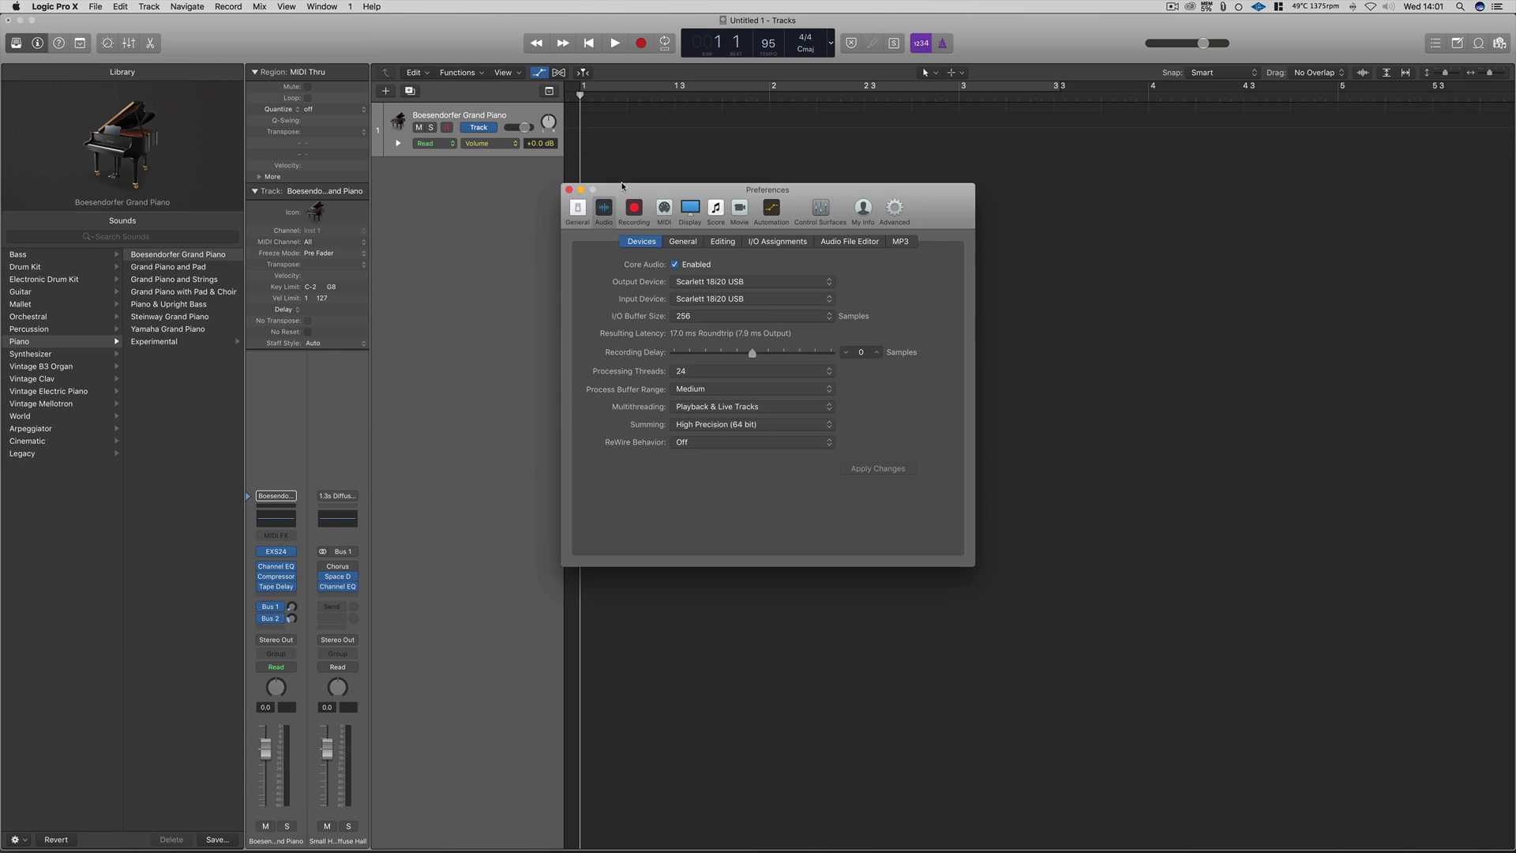
pyautogui.click(683, 243)
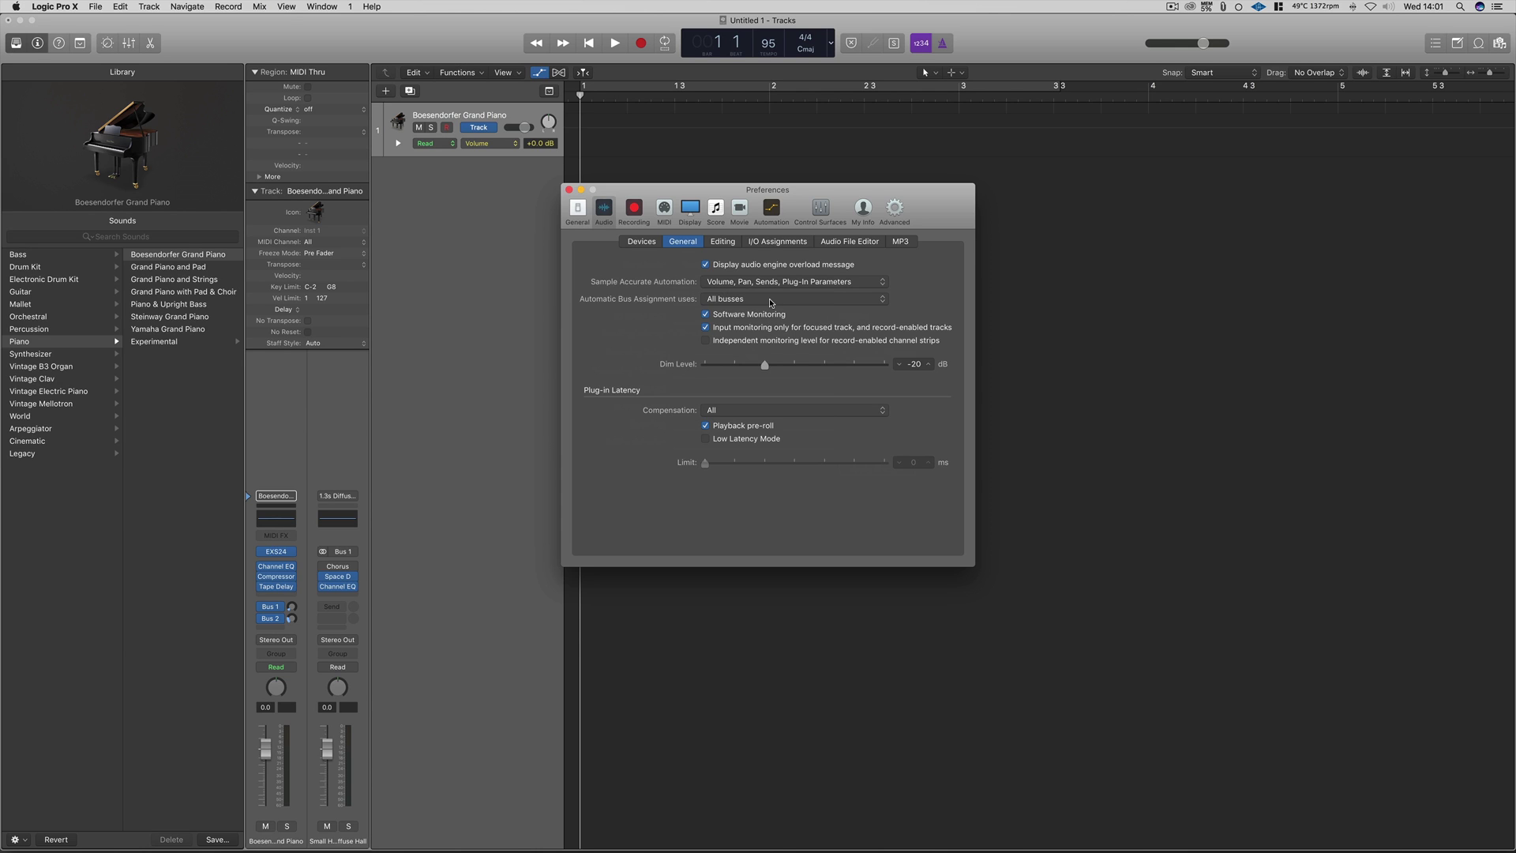
pyautogui.click(771, 301)
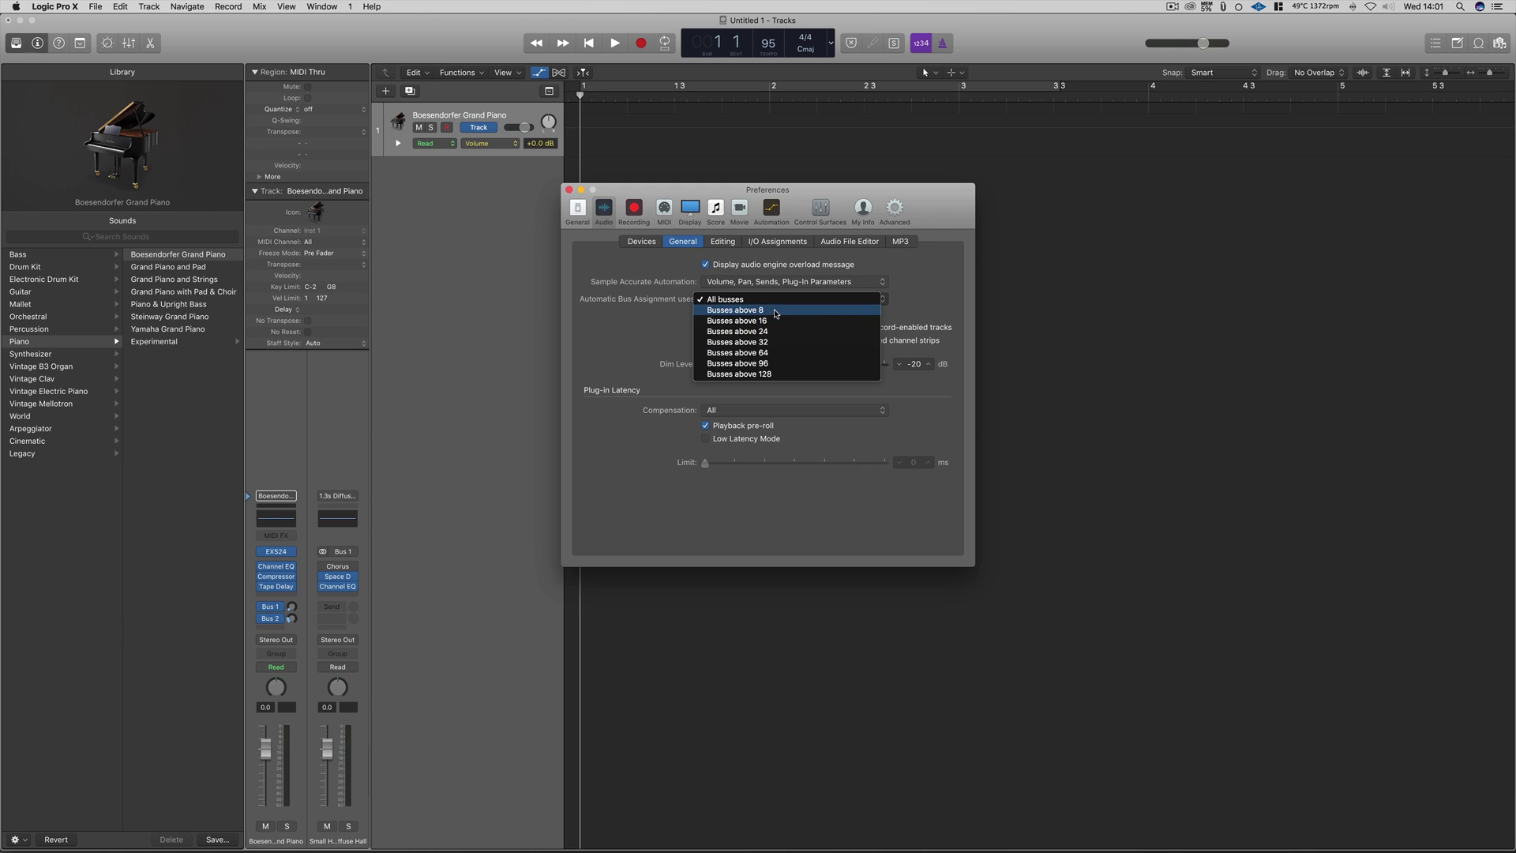
pyautogui.click(776, 332)
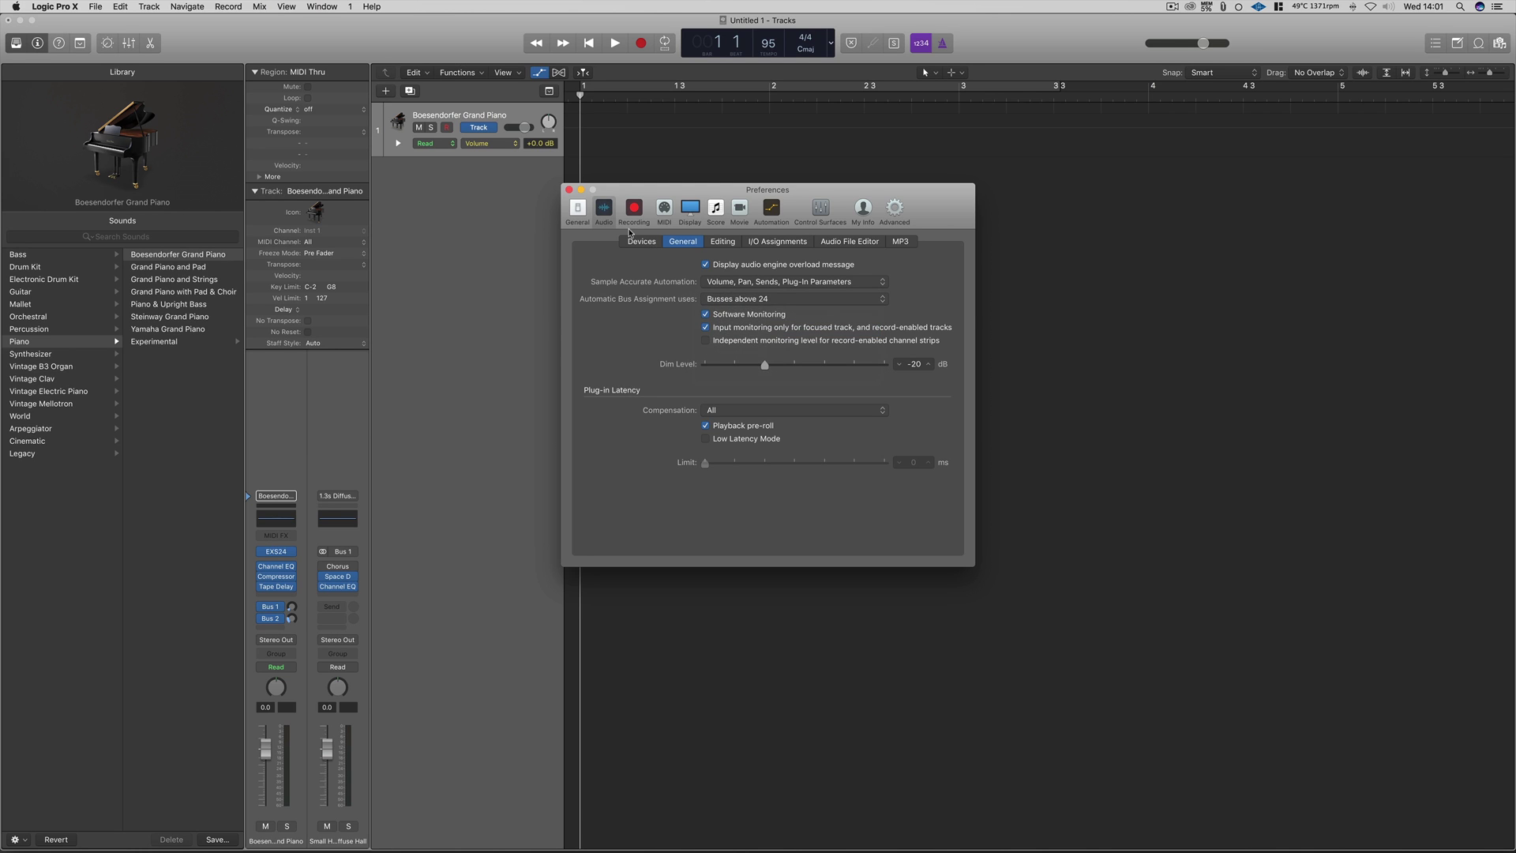
pyautogui.click(570, 191)
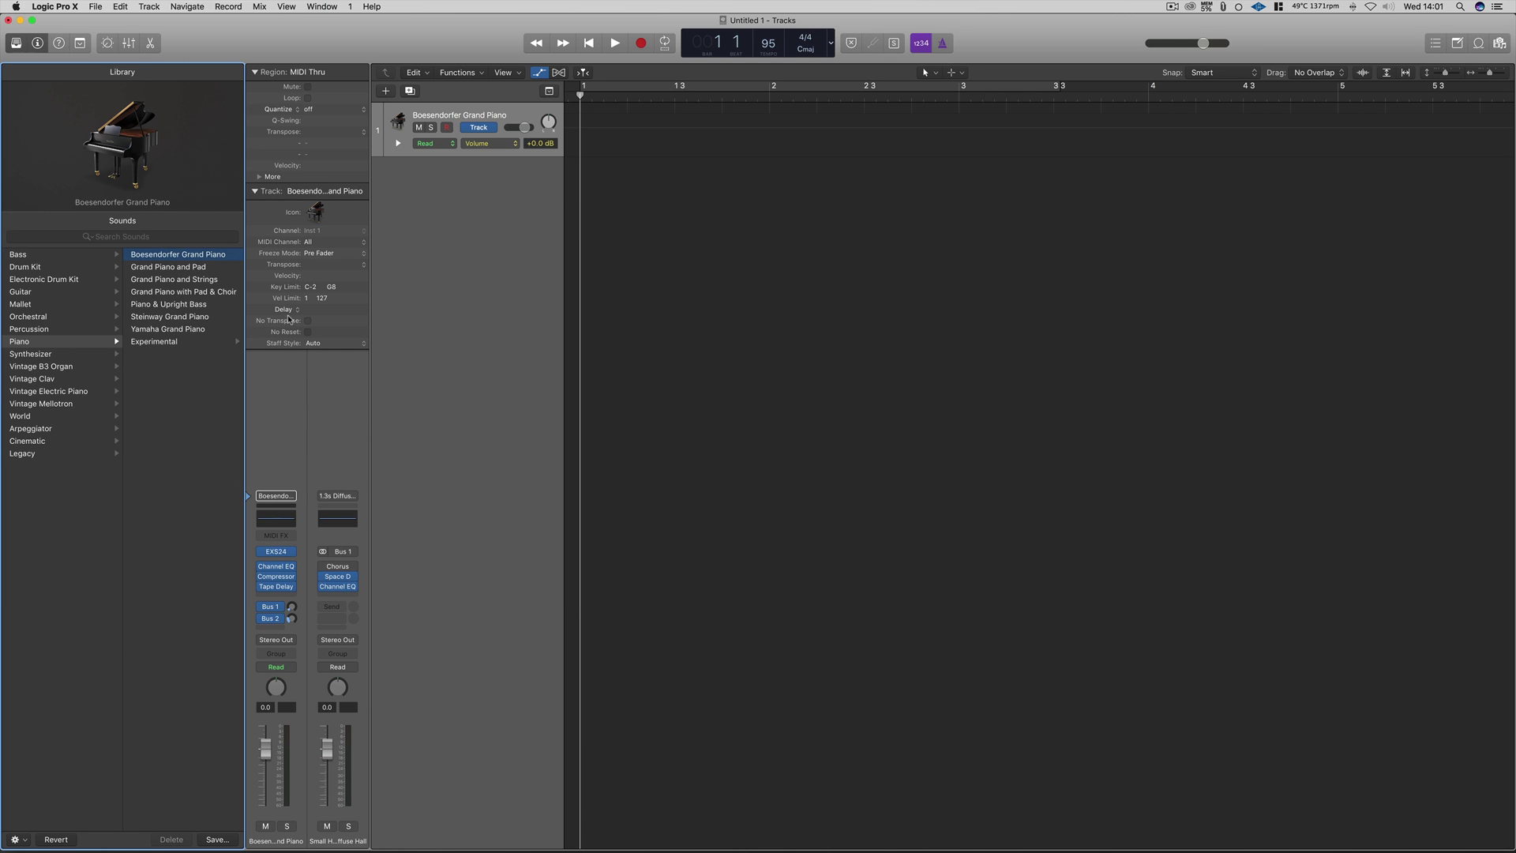
pyautogui.click(181, 267)
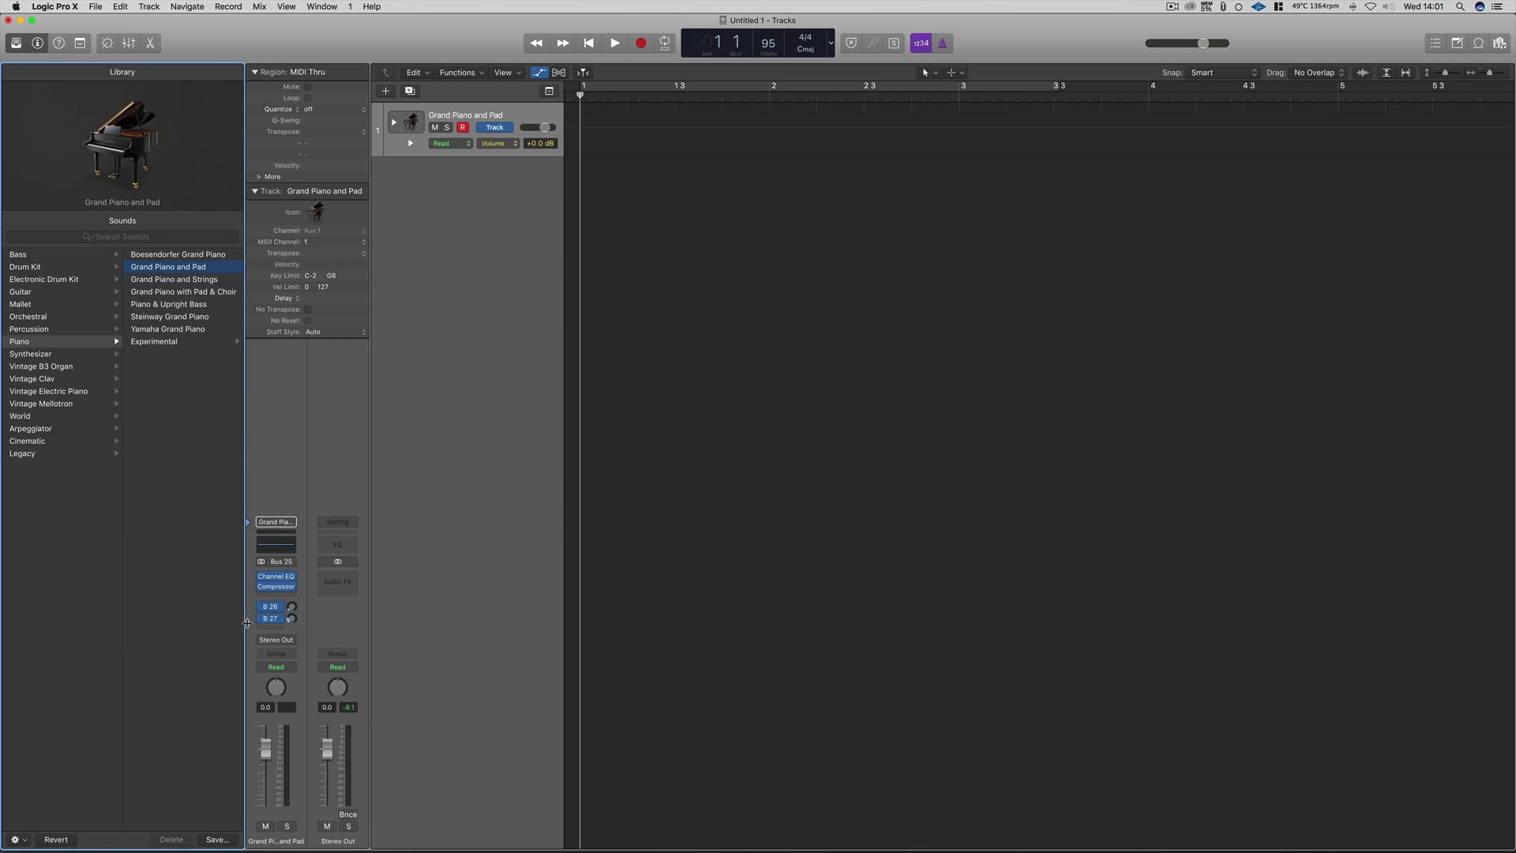
pyautogui.click(274, 607)
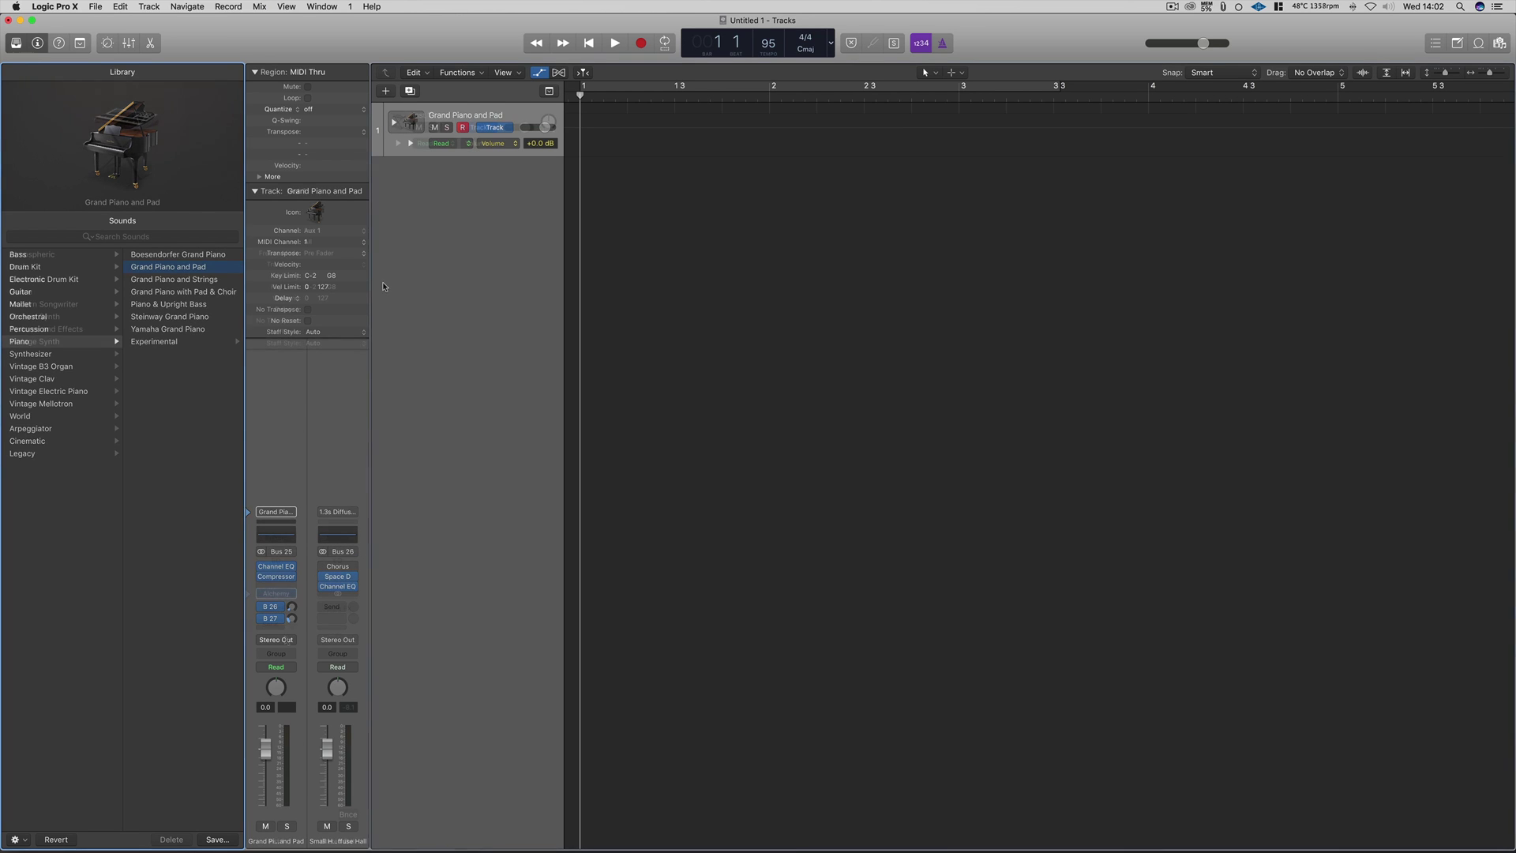
# Insert a Dual Mono Channel EQ on the track and center its window.
pyautogui.press('super+z')
pyautogui.click(275, 606)
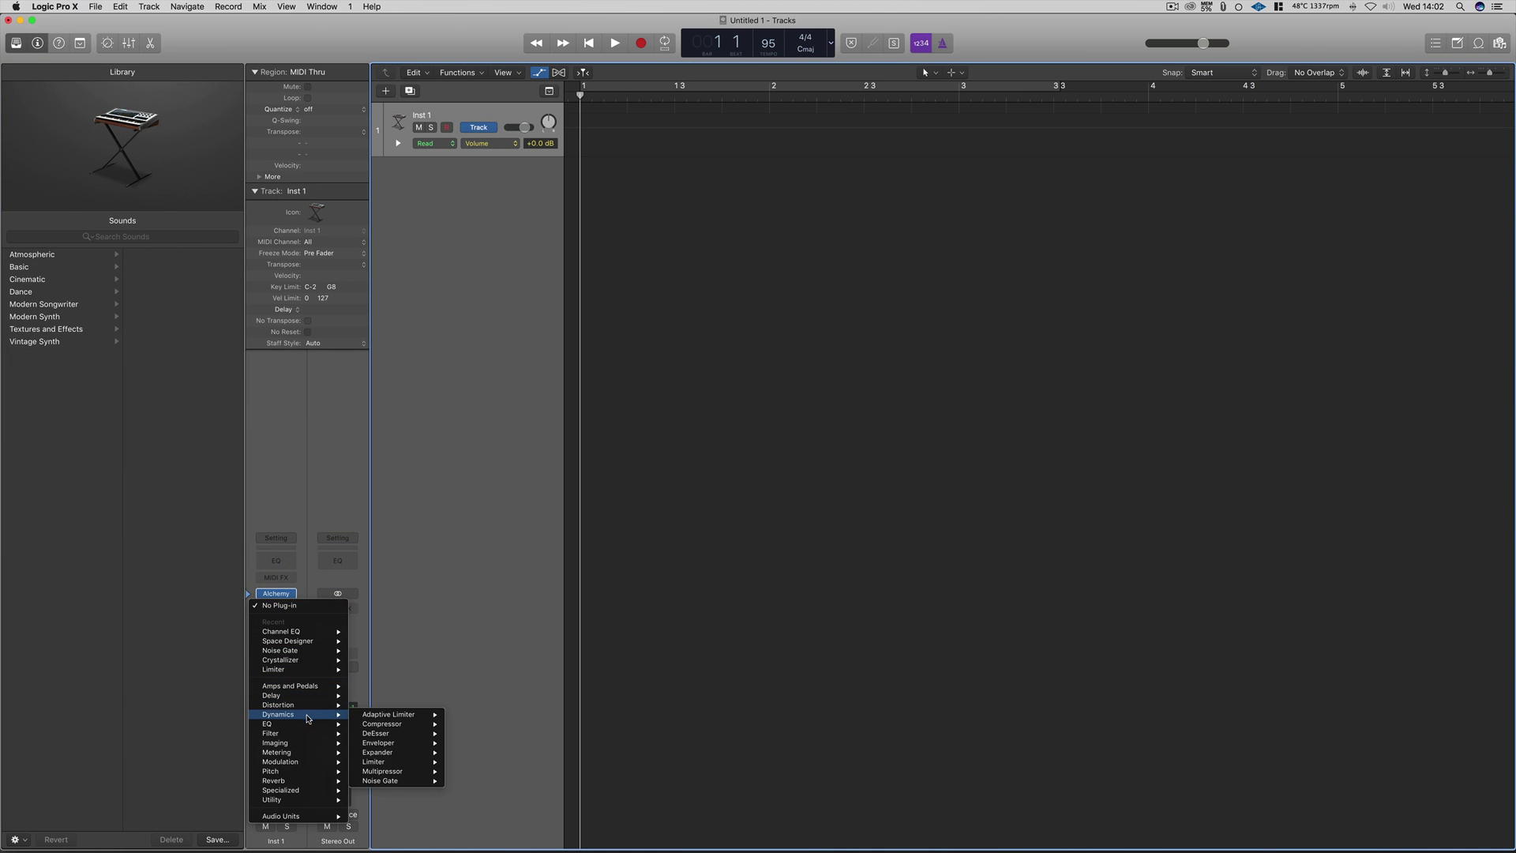
pyautogui.moveTo(318, 725)
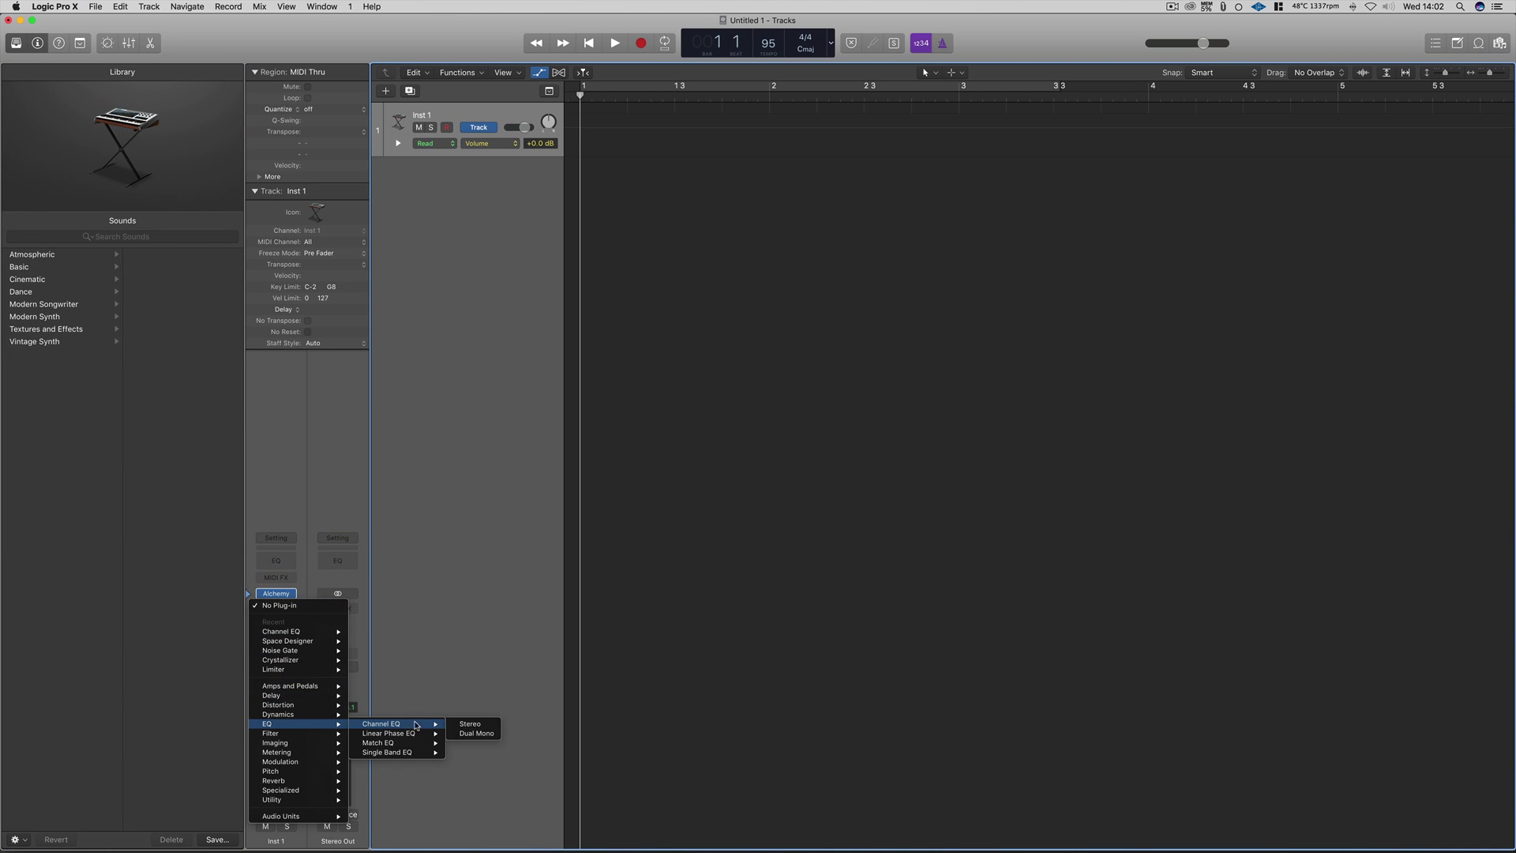
pyautogui.click(471, 723)
pyautogui.moveTo(366, 66); pyautogui.dragTo(755, 234)
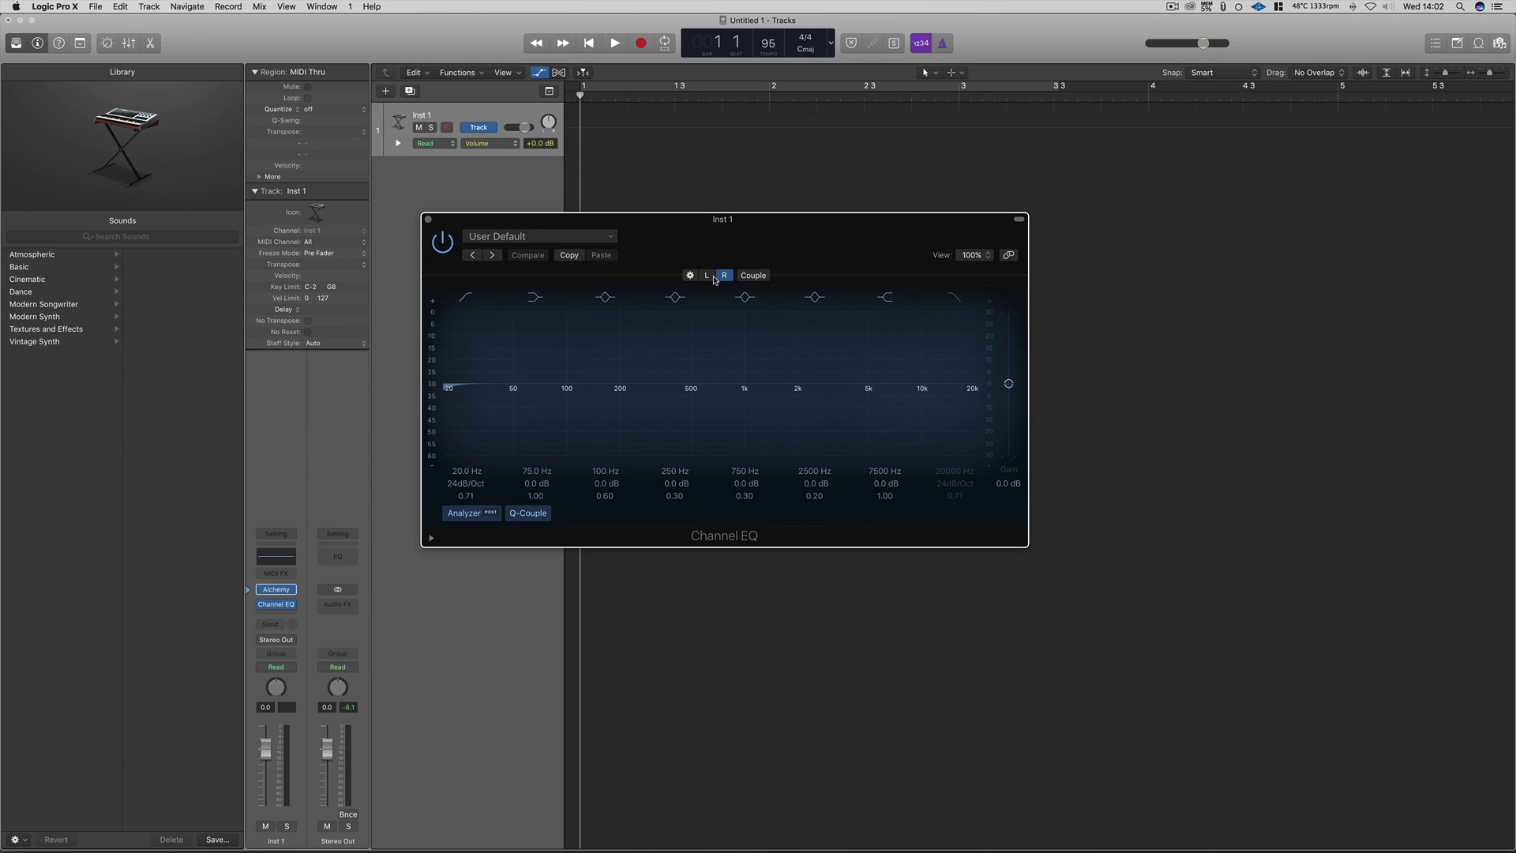
# Uncouple the channels: low cut on left, right highs cut from 730 Hz by 15 dB.
pyautogui.click(751, 276)
pyautogui.click(752, 277)
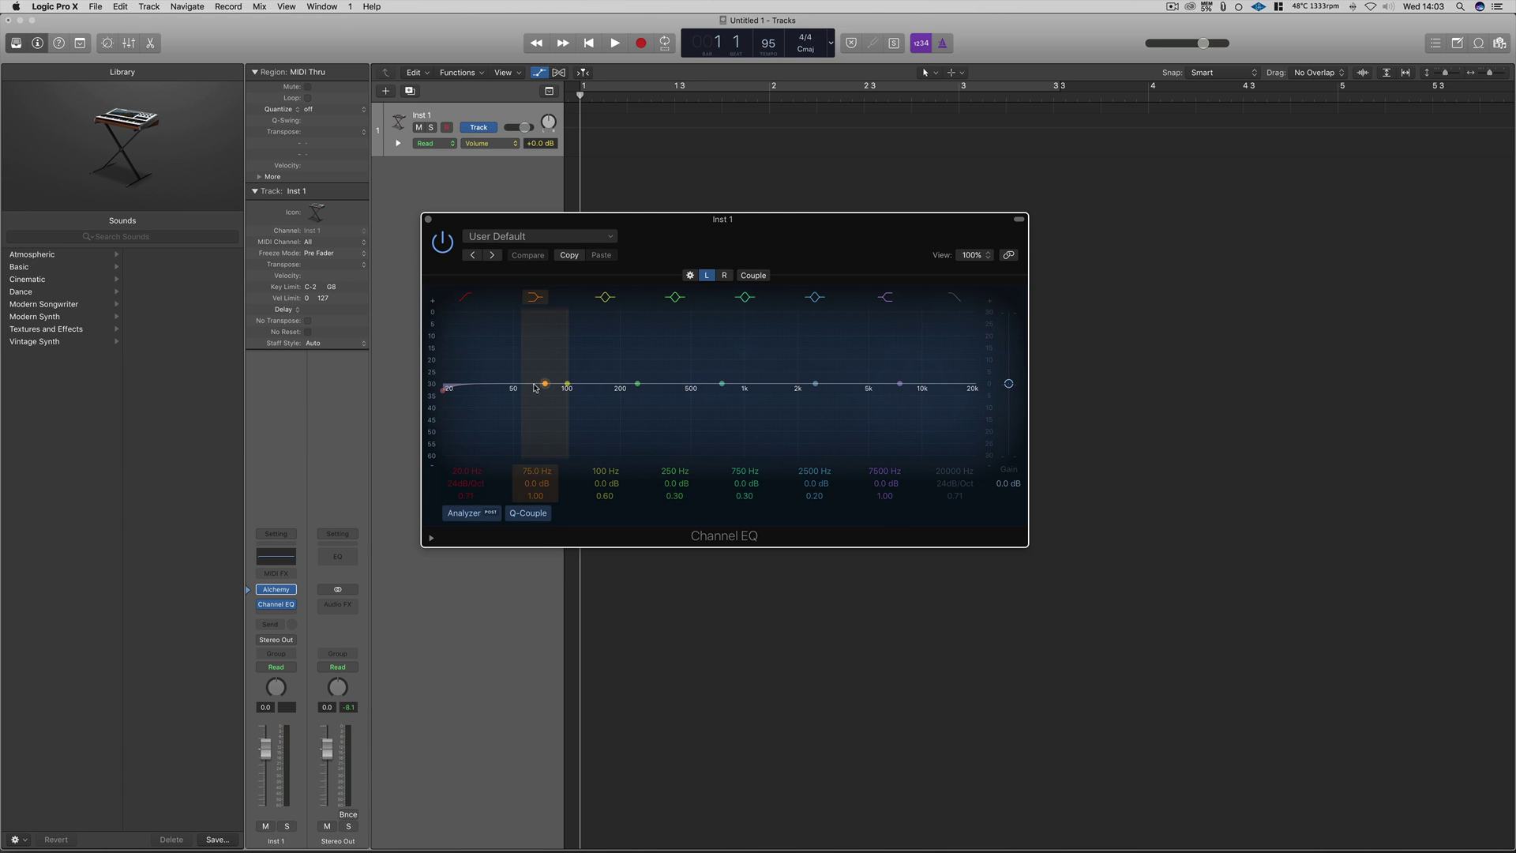
pyautogui.moveTo(445, 388); pyautogui.dragTo(655, 391)
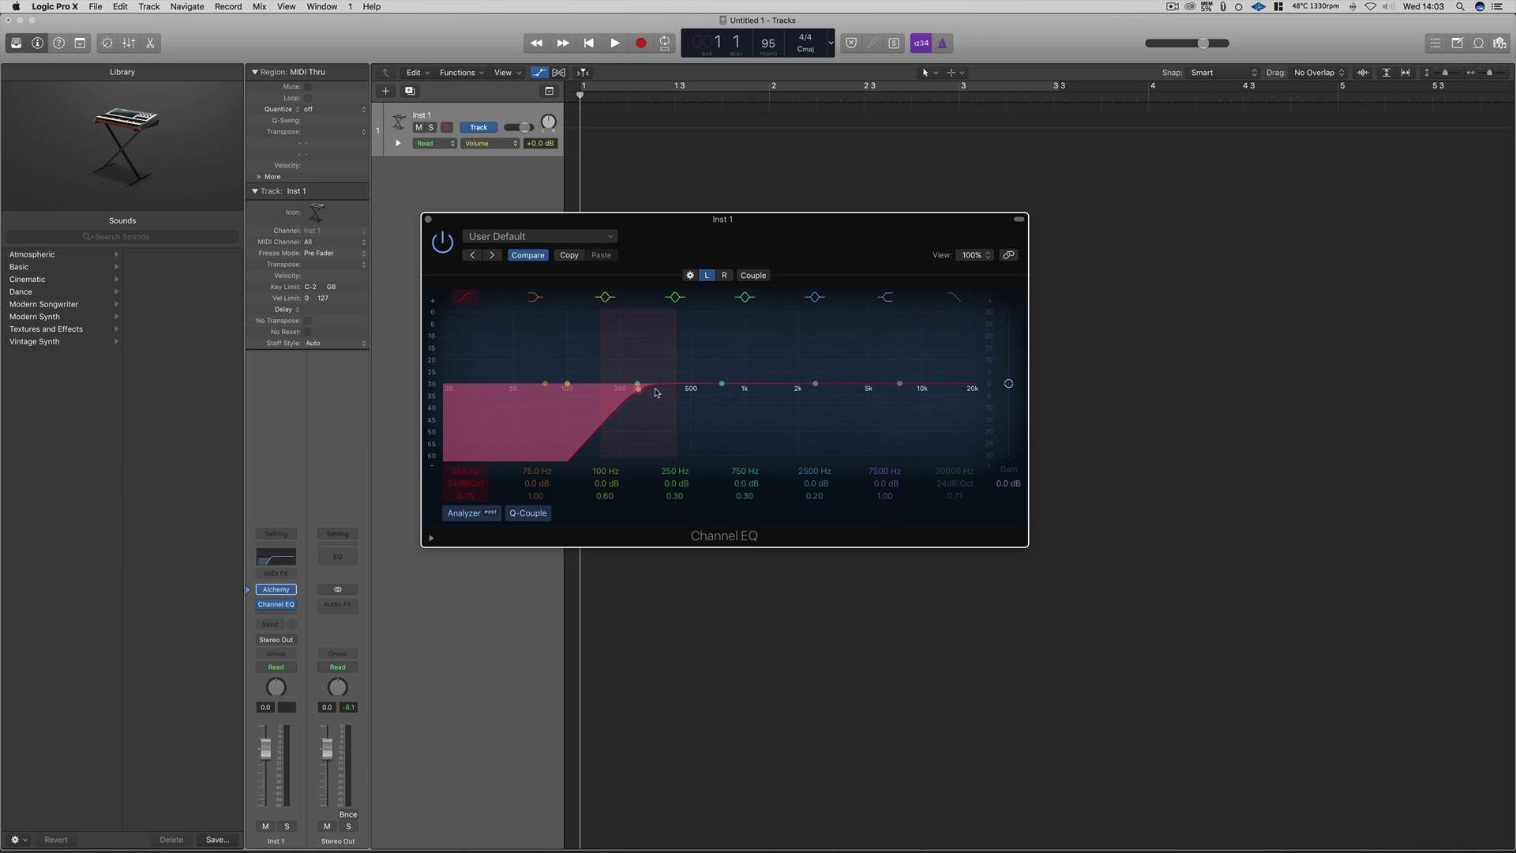
pyautogui.click(724, 275)
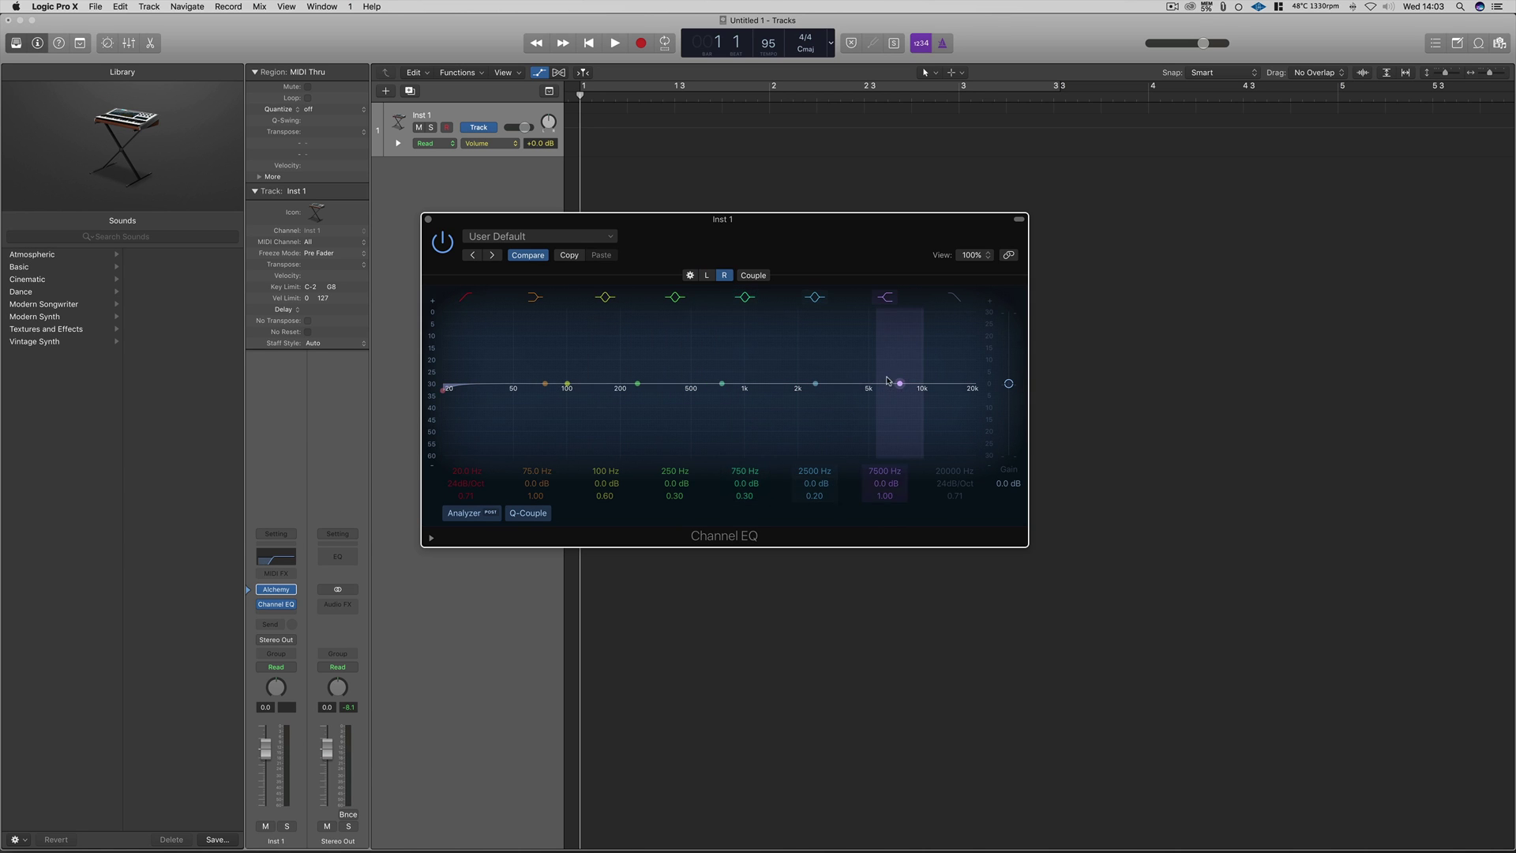
pyautogui.moveTo(900, 383)
pyautogui.mouseDown()
pyautogui.moveTo(839, 415)
pyautogui.moveTo(704, 389)
pyautogui.mouseUp()
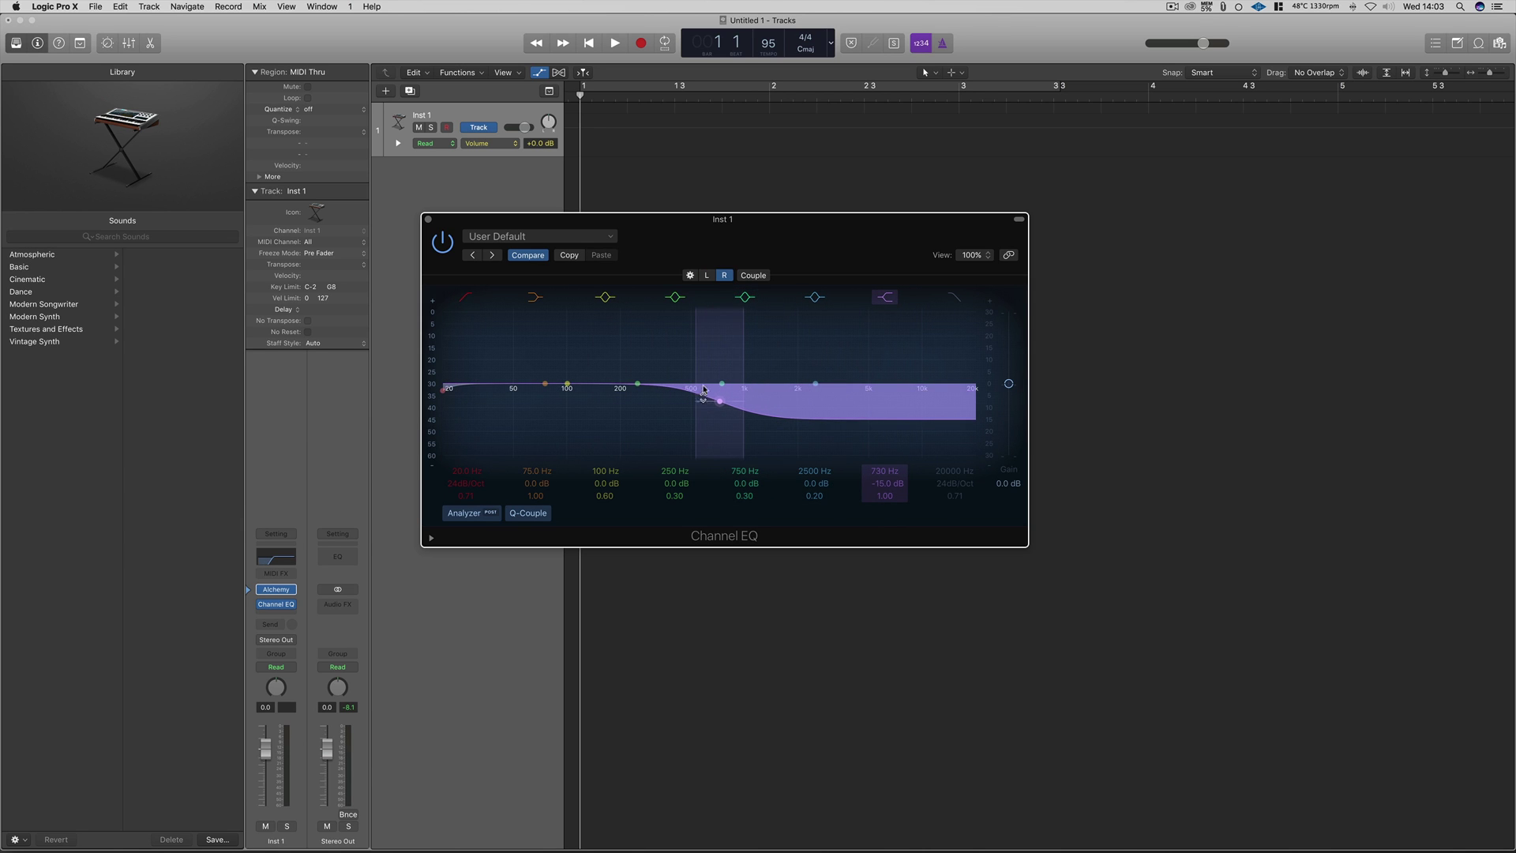
pyautogui.click(706, 274)
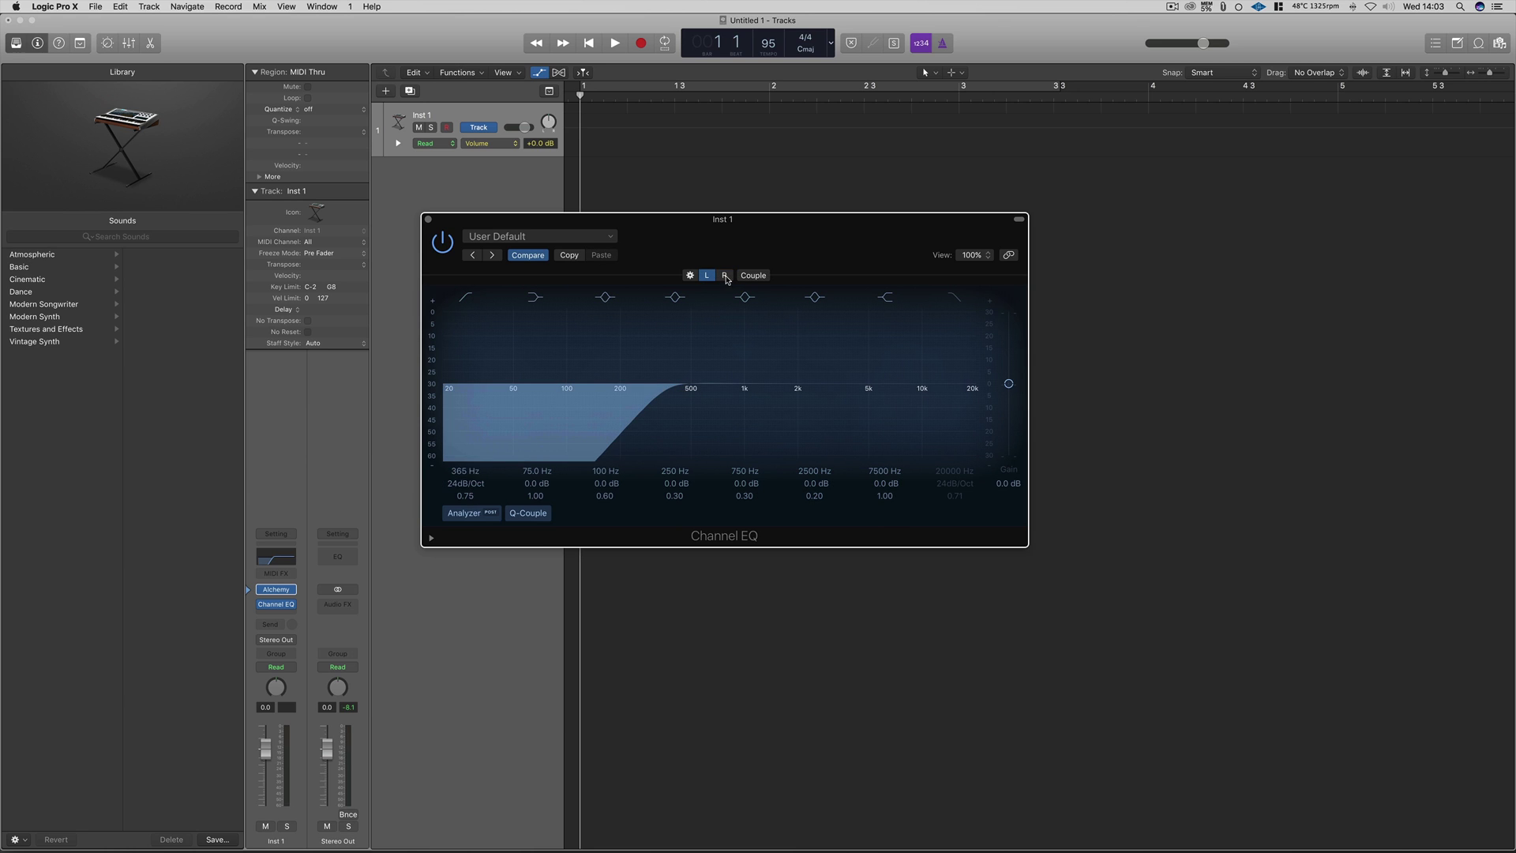
pyautogui.click(725, 275)
pyautogui.click(707, 274)
# Recouple the channels and boost 750 Hz by 7.5 dB, checking both curves.
pyautogui.click(754, 276)
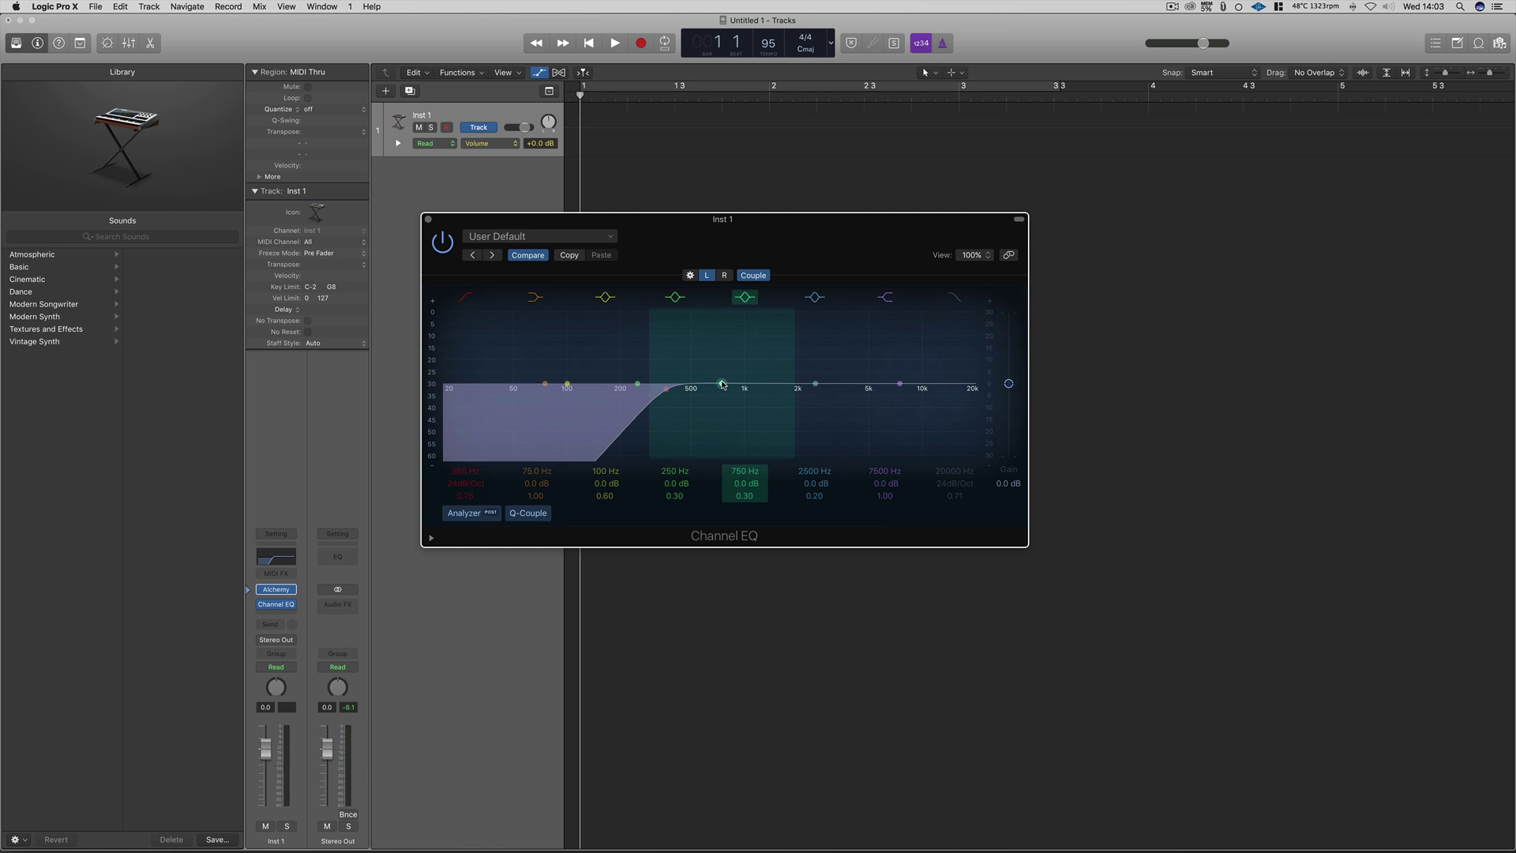
pyautogui.moveTo(722, 384); pyautogui.dragTo(722, 365)
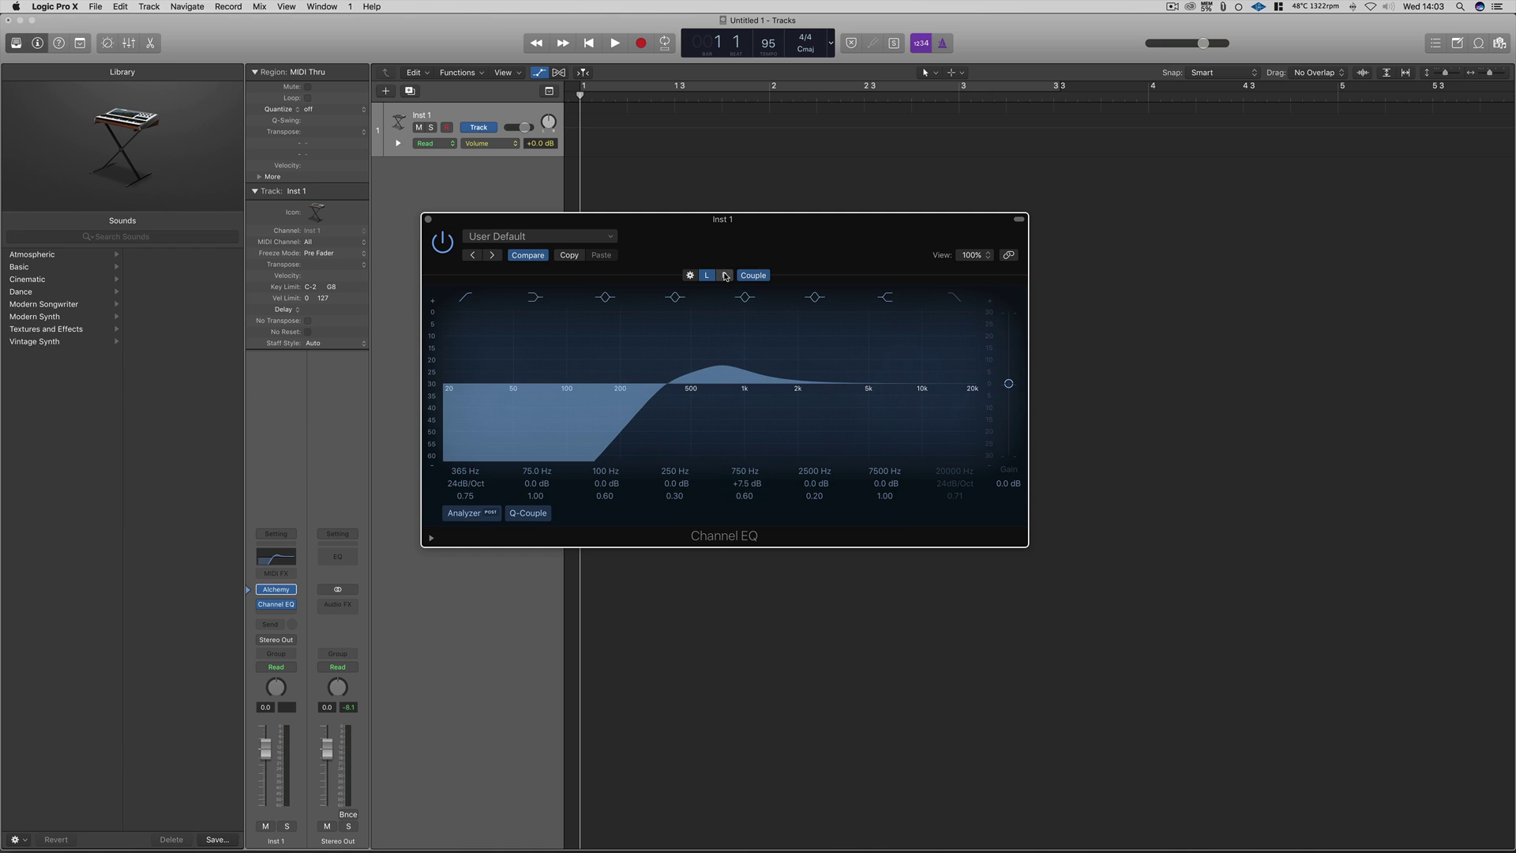
pyautogui.click(725, 276)
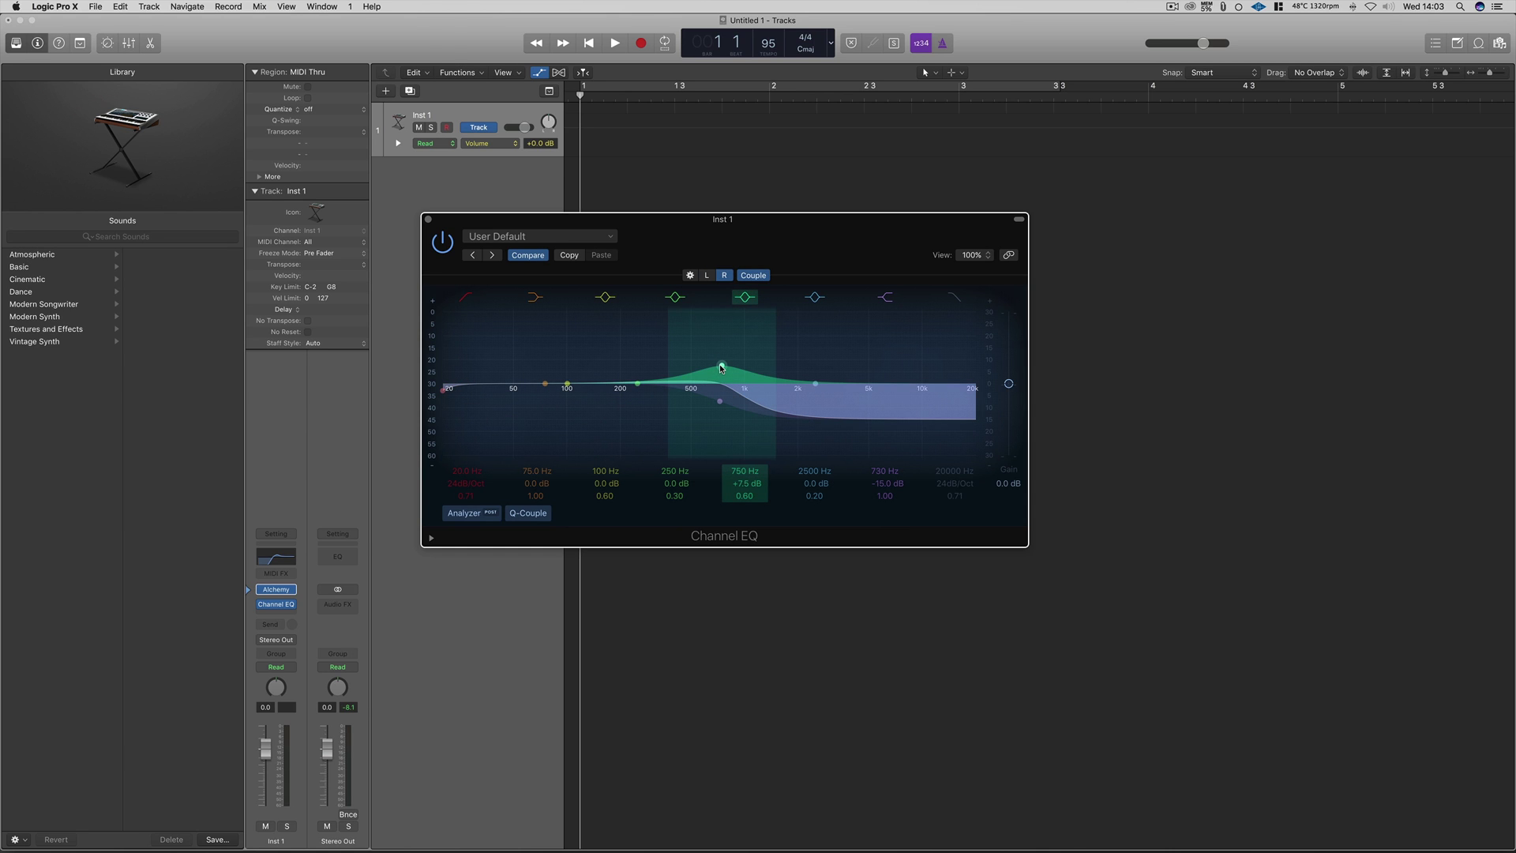
pyautogui.click(707, 275)
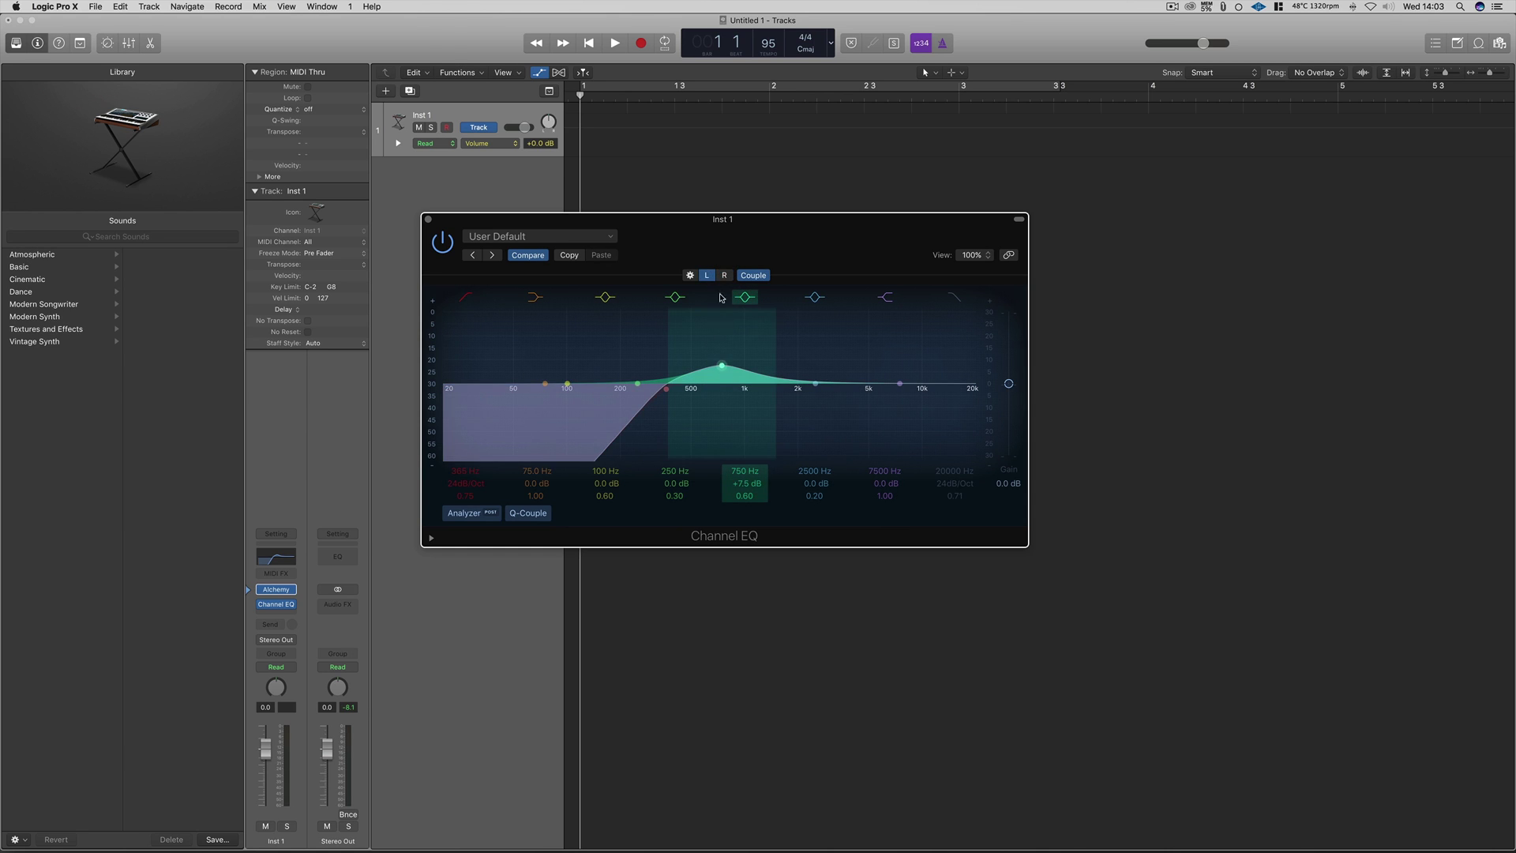
pyautogui.click(725, 275)
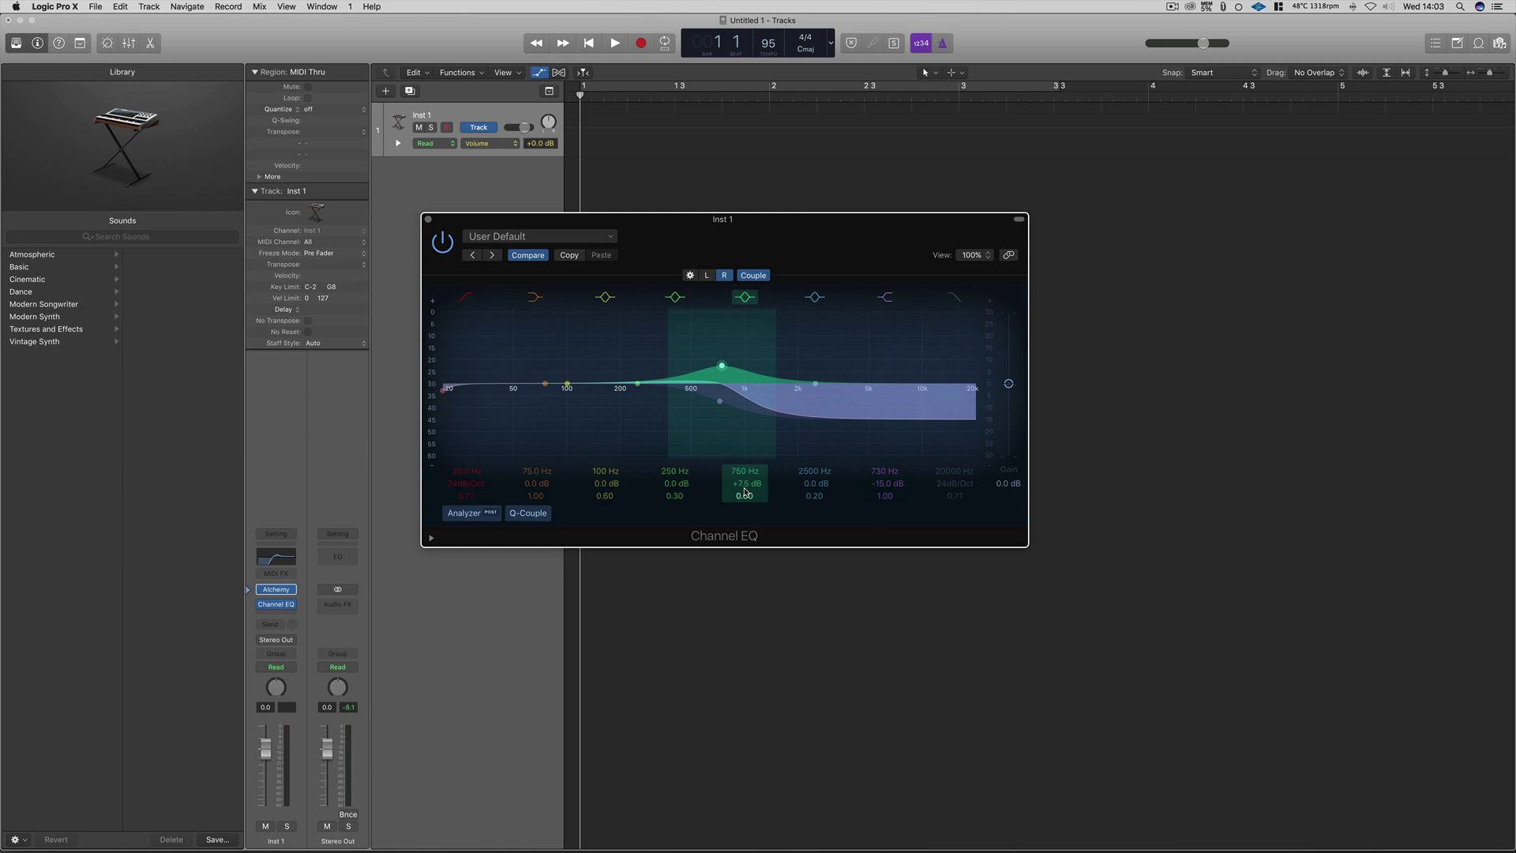
pyautogui.moveTo(744, 489)
pyautogui.mouseDown()
pyautogui.moveTo(744, 521)
pyautogui.moveTo(744, 488)
pyautogui.mouseUp()
# Set the Channel EQ's Stereo mode to Mid/Side and return to the EQ graph.
pyautogui.click(690, 275)
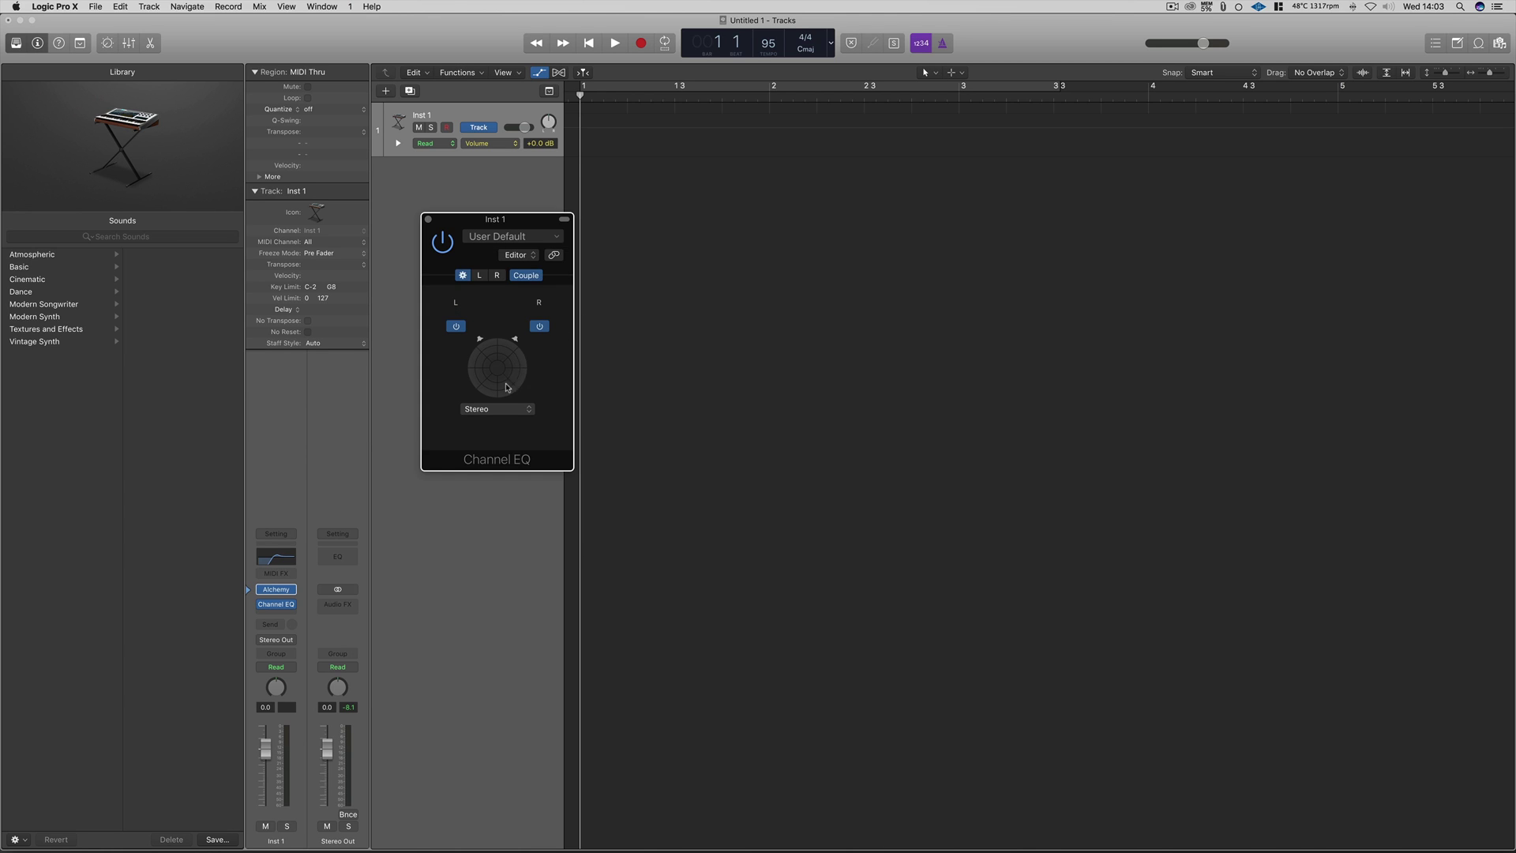
pyautogui.click(504, 409)
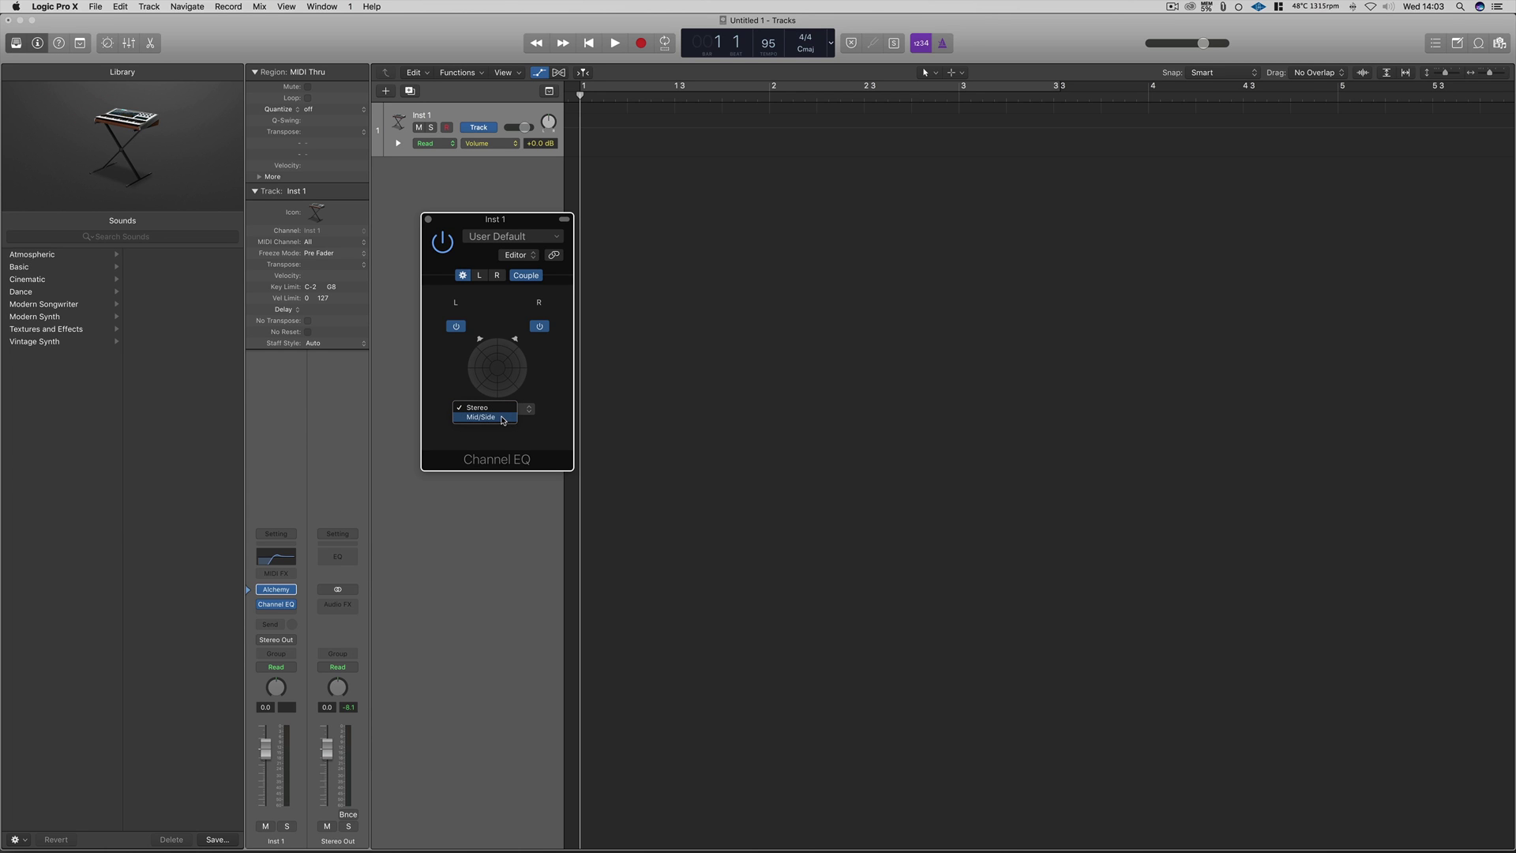
pyautogui.click(502, 418)
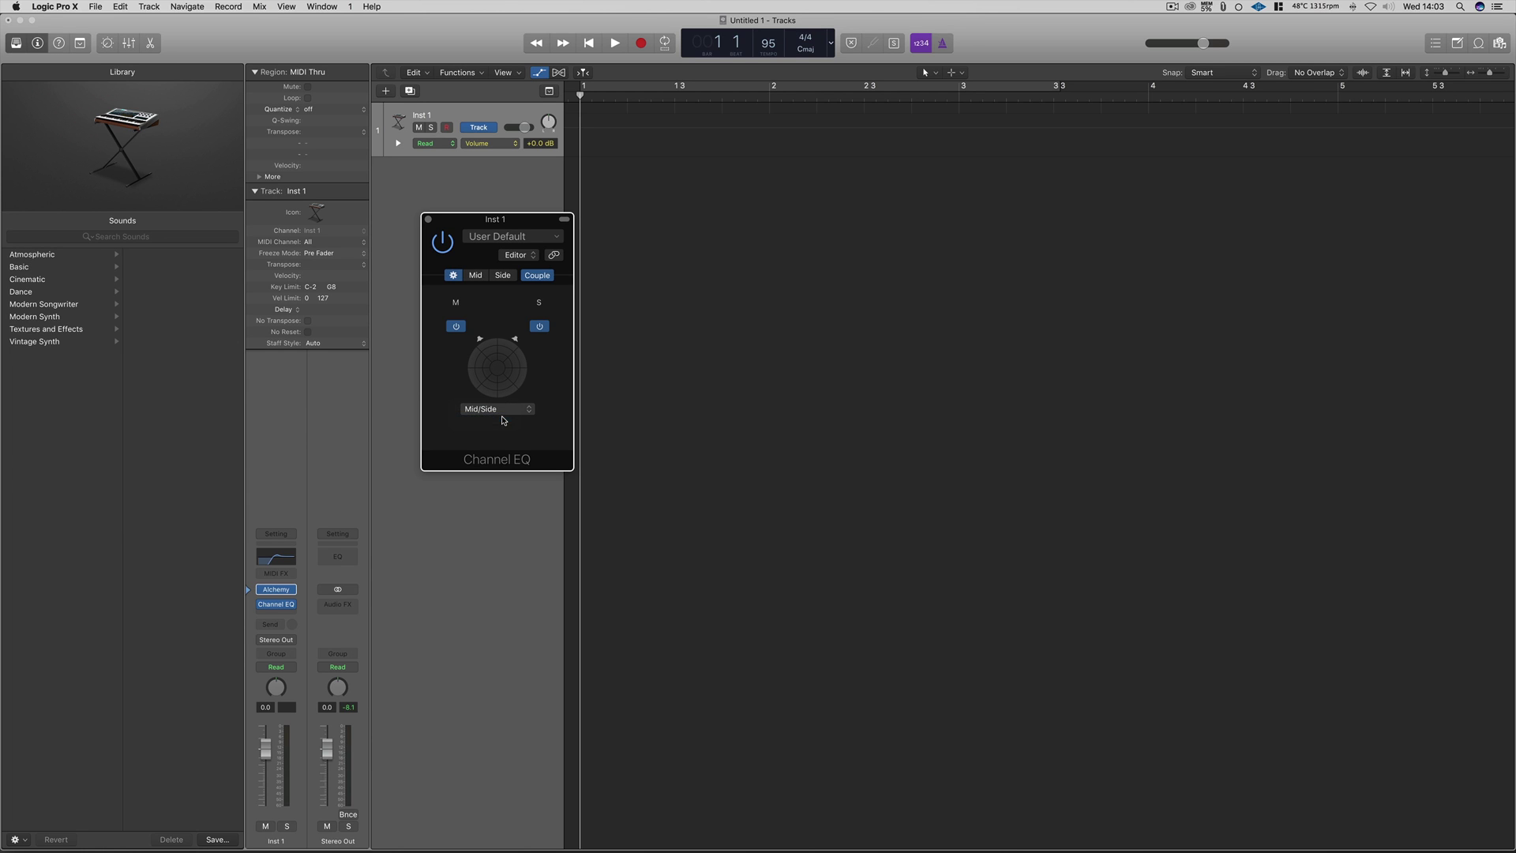
pyautogui.click(509, 278)
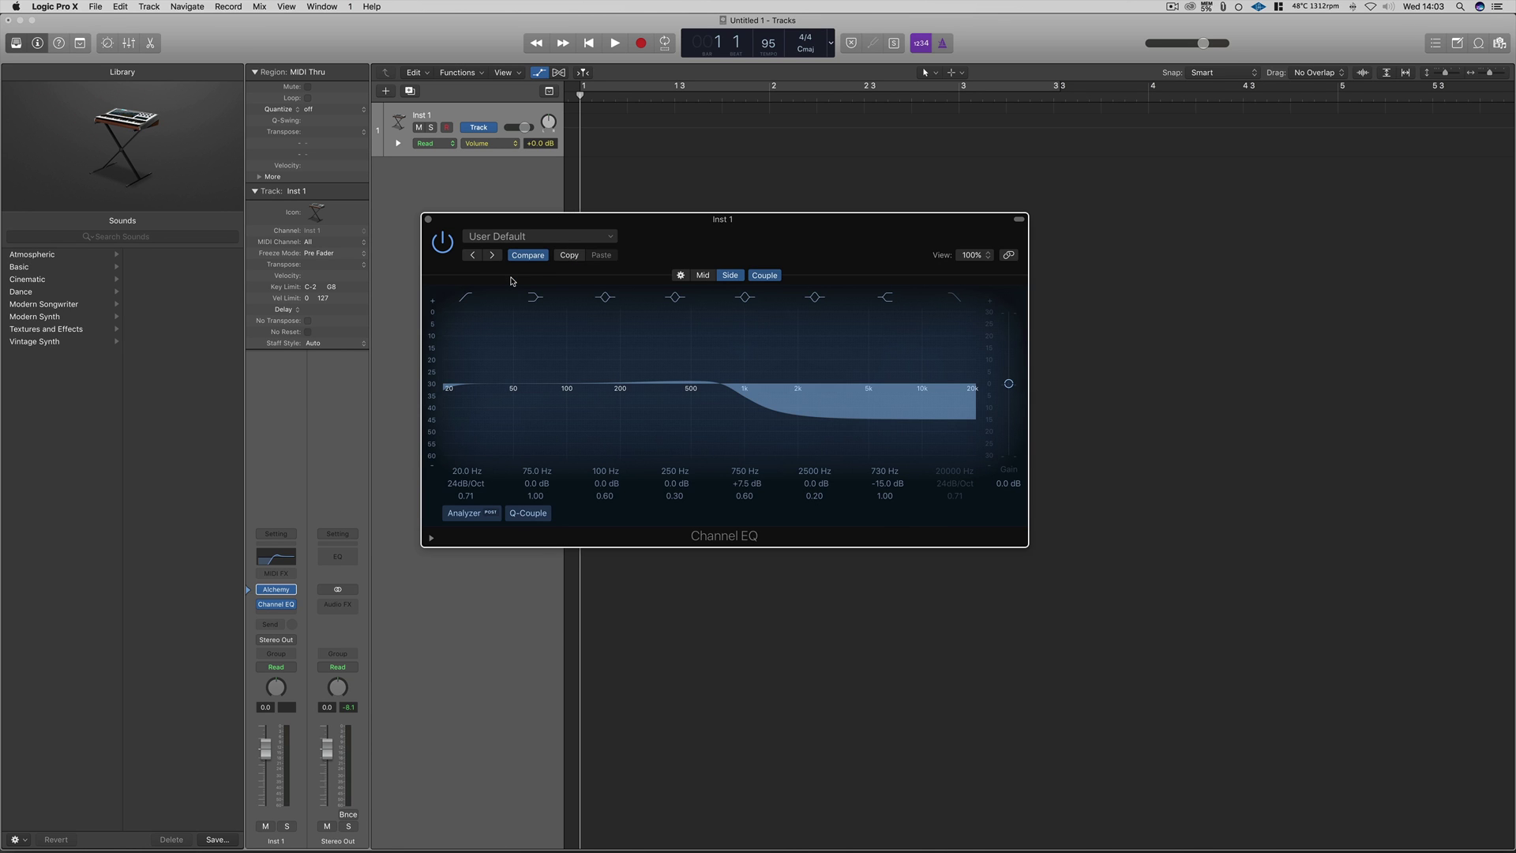
# Toggle between the Mid and Side curves to compare them.
pyautogui.click(701, 275)
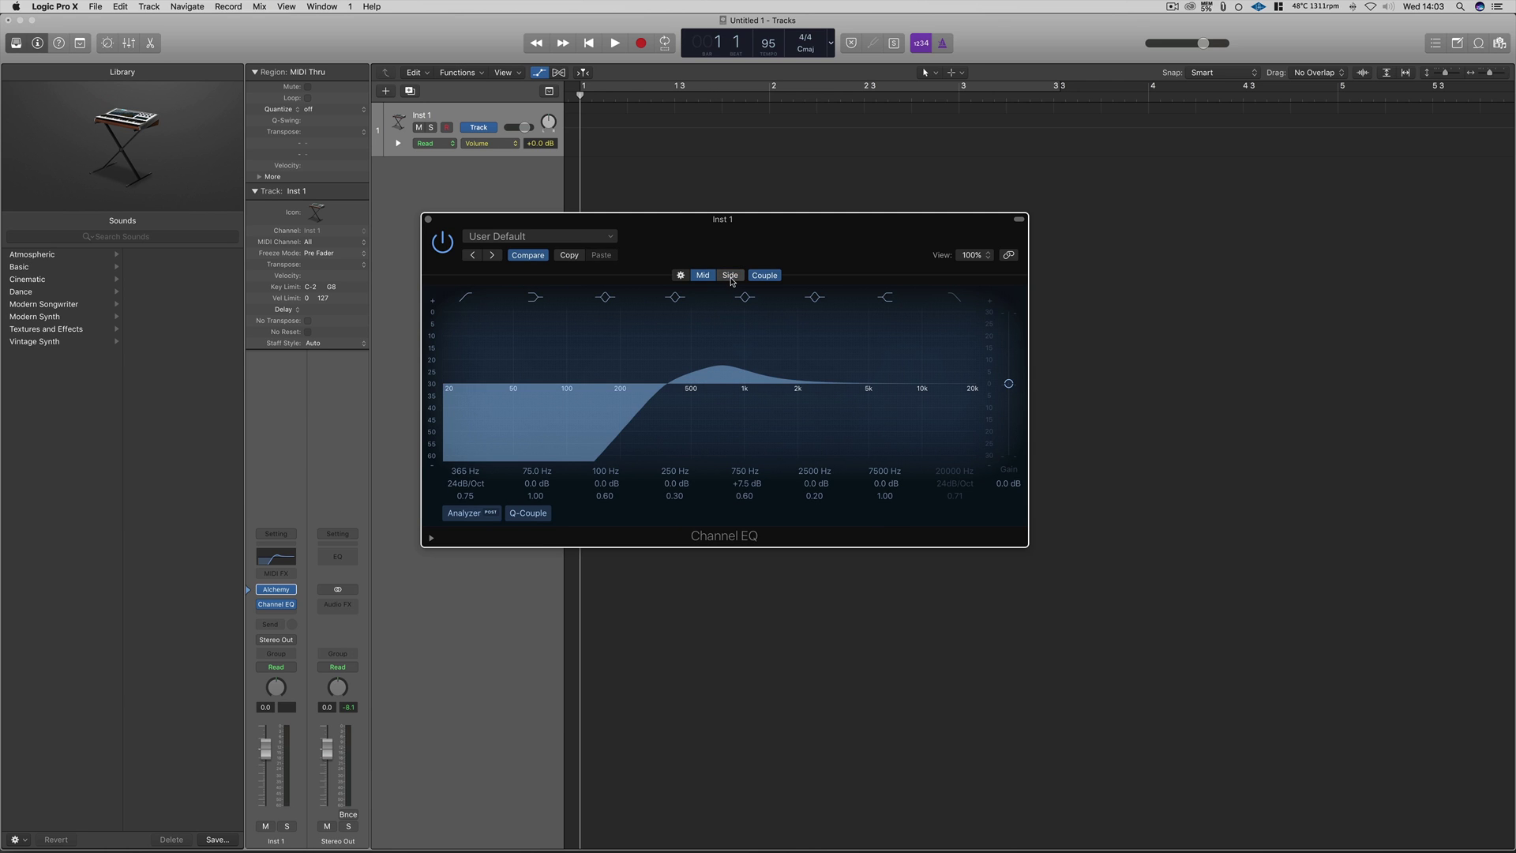
pyautogui.click(730, 278)
pyautogui.click(708, 276)
pyautogui.click(728, 278)
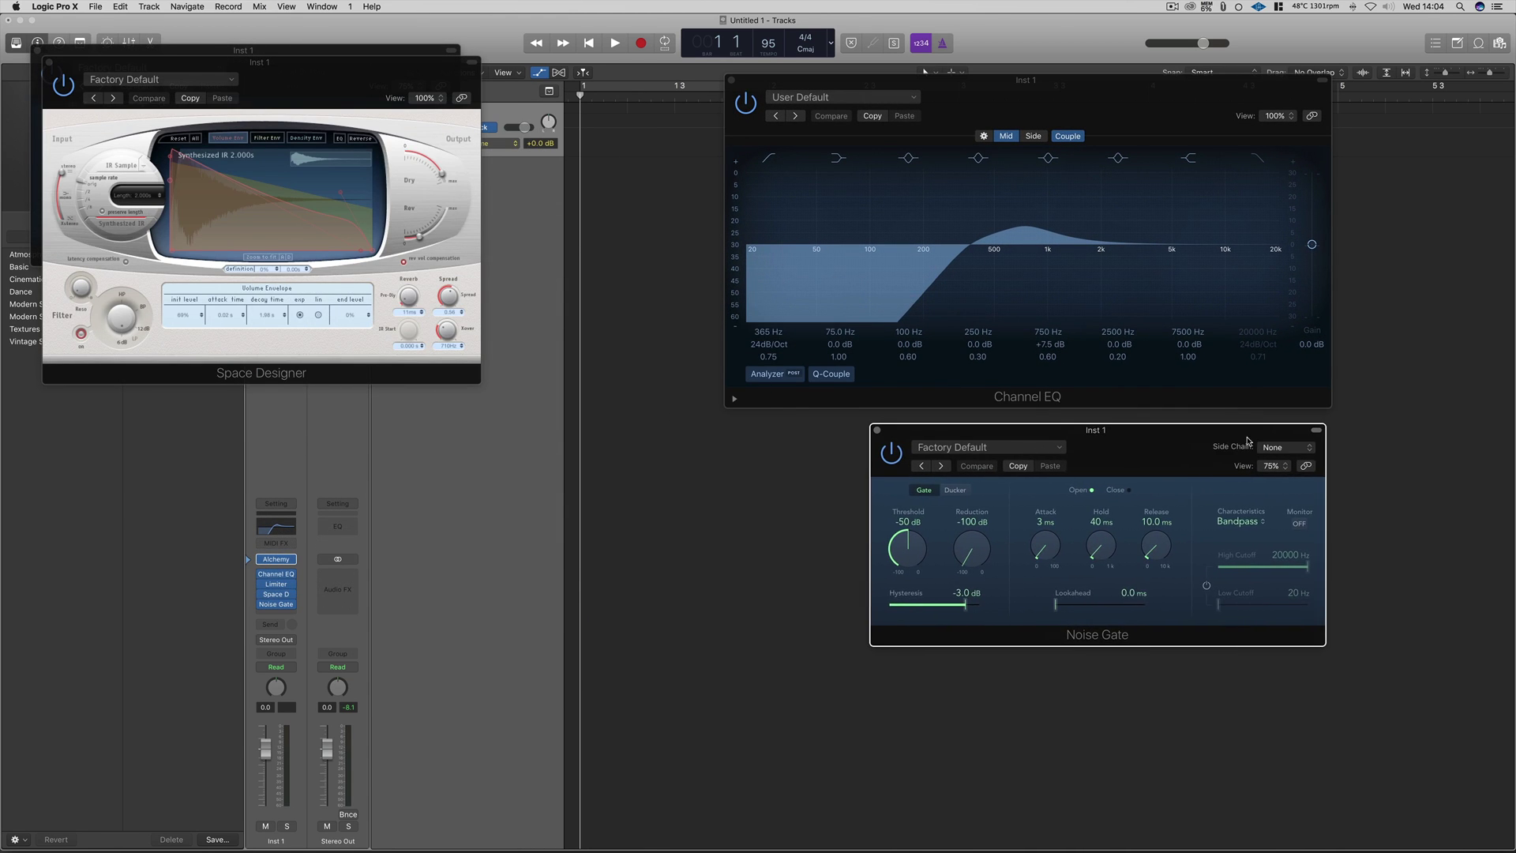
# Arrange the Space Designer and Limiter windows, then Option-click to close all plug-in windows.
pyautogui.moveTo(331, 94); pyautogui.dragTo(712, 462)
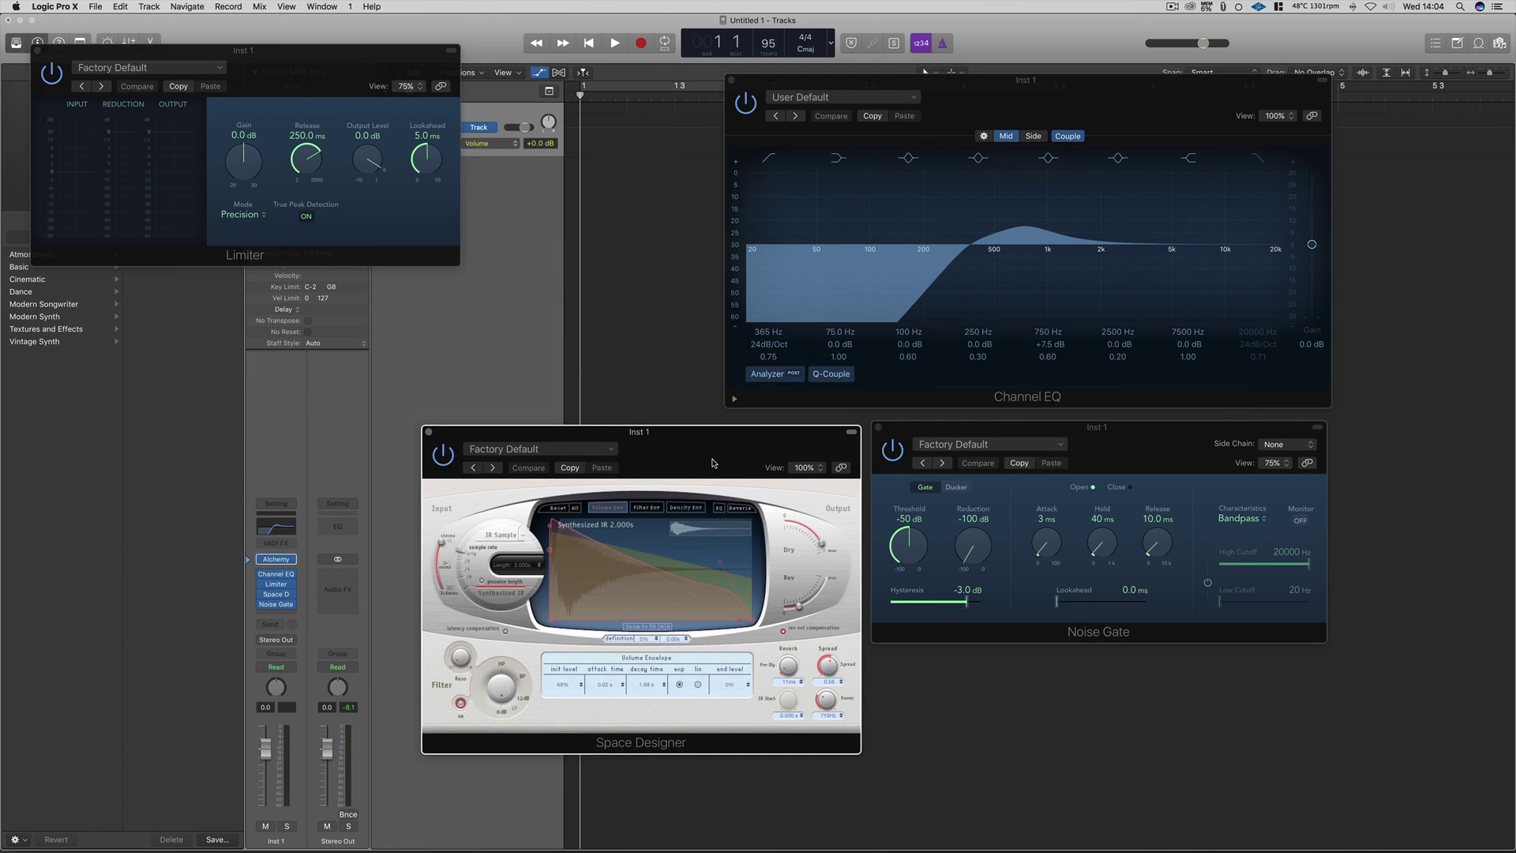
pyautogui.moveTo(310, 90); pyautogui.dragTo(578, 219)
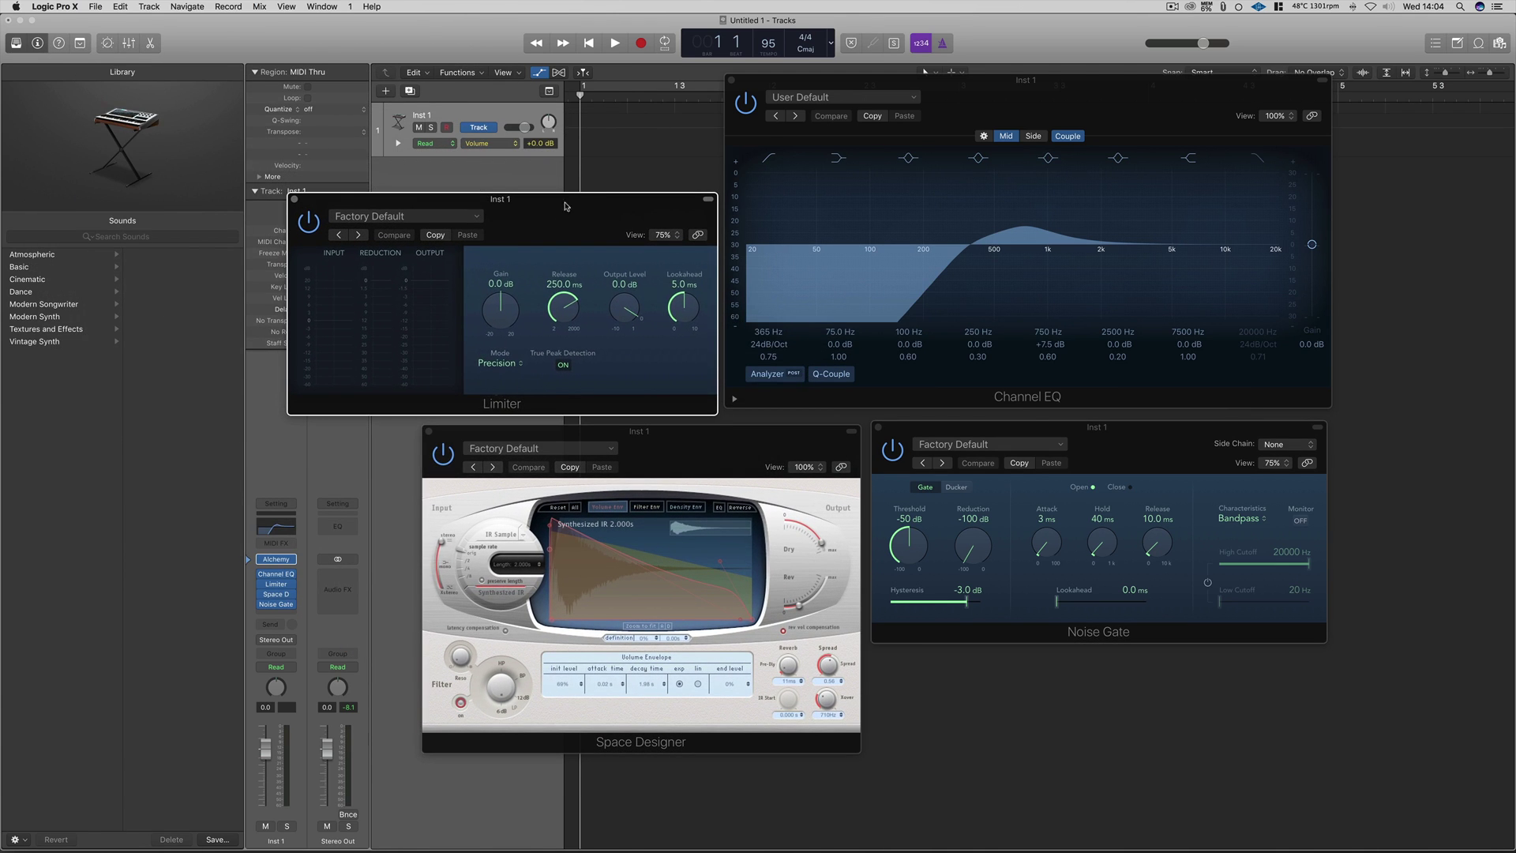
pyautogui.keyDown('alt'); pyautogui.click(295, 200); pyautogui.keyUp('alt')
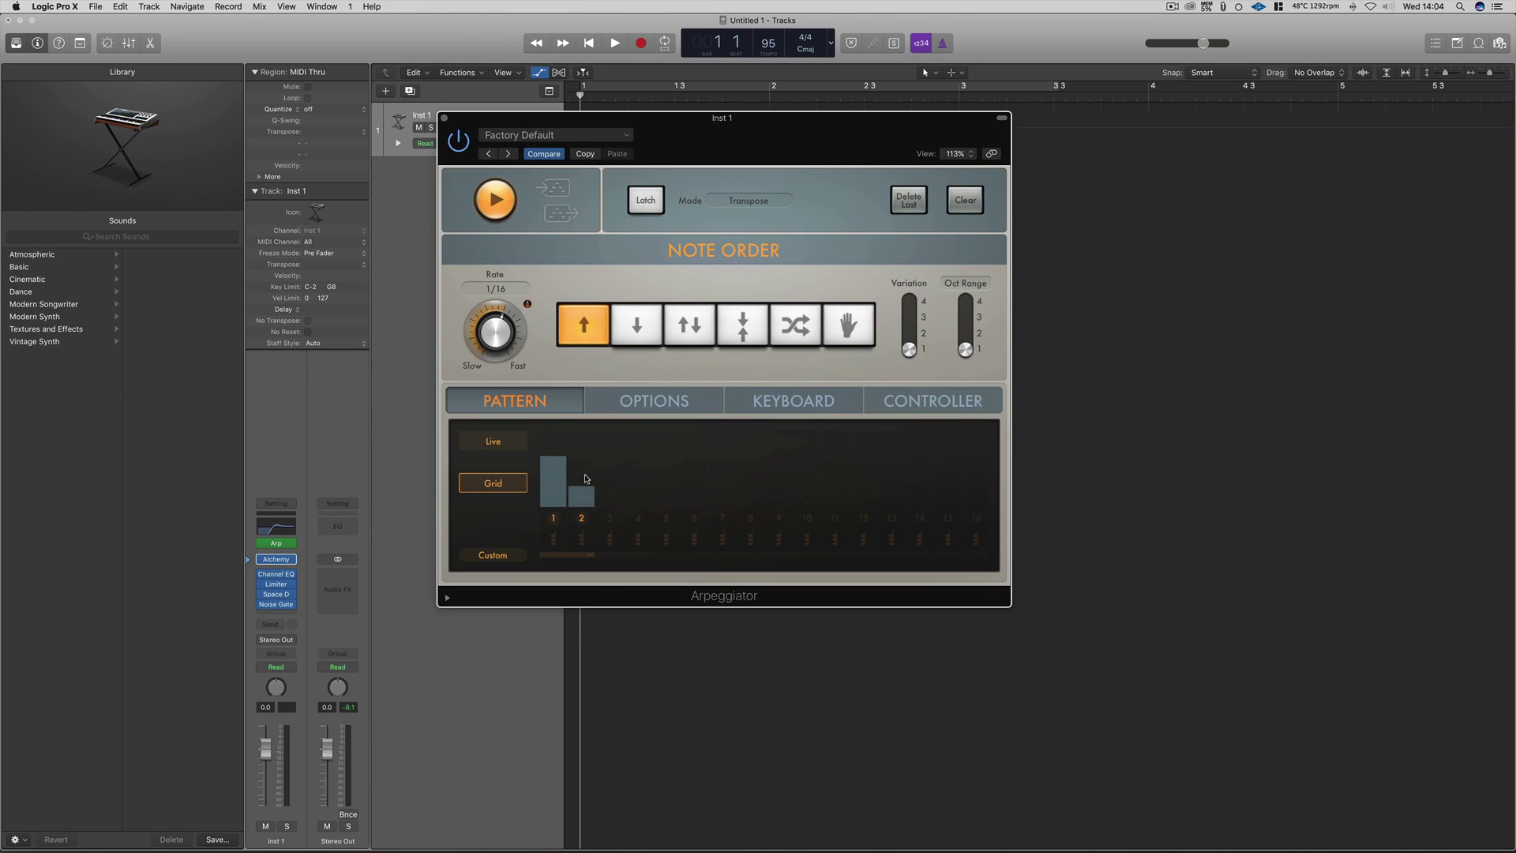
# Draw step bars into Inst 1's Arpeggiator grid, building a seven-step pattern with varied levels.
pyautogui.moveTo(586, 479)
pyautogui.mouseDown()
pyautogui.moveTo(610, 439)
pyautogui.moveTo(669, 492)
pyautogui.moveTo(723, 494)
pyautogui.moveTo(679, 490)
pyautogui.moveTo(694, 512)
pyautogui.moveTo(735, 505)
pyautogui.moveTo(557, 507)
pyautogui.moveTo(589, 512)
pyautogui.mouseUp()
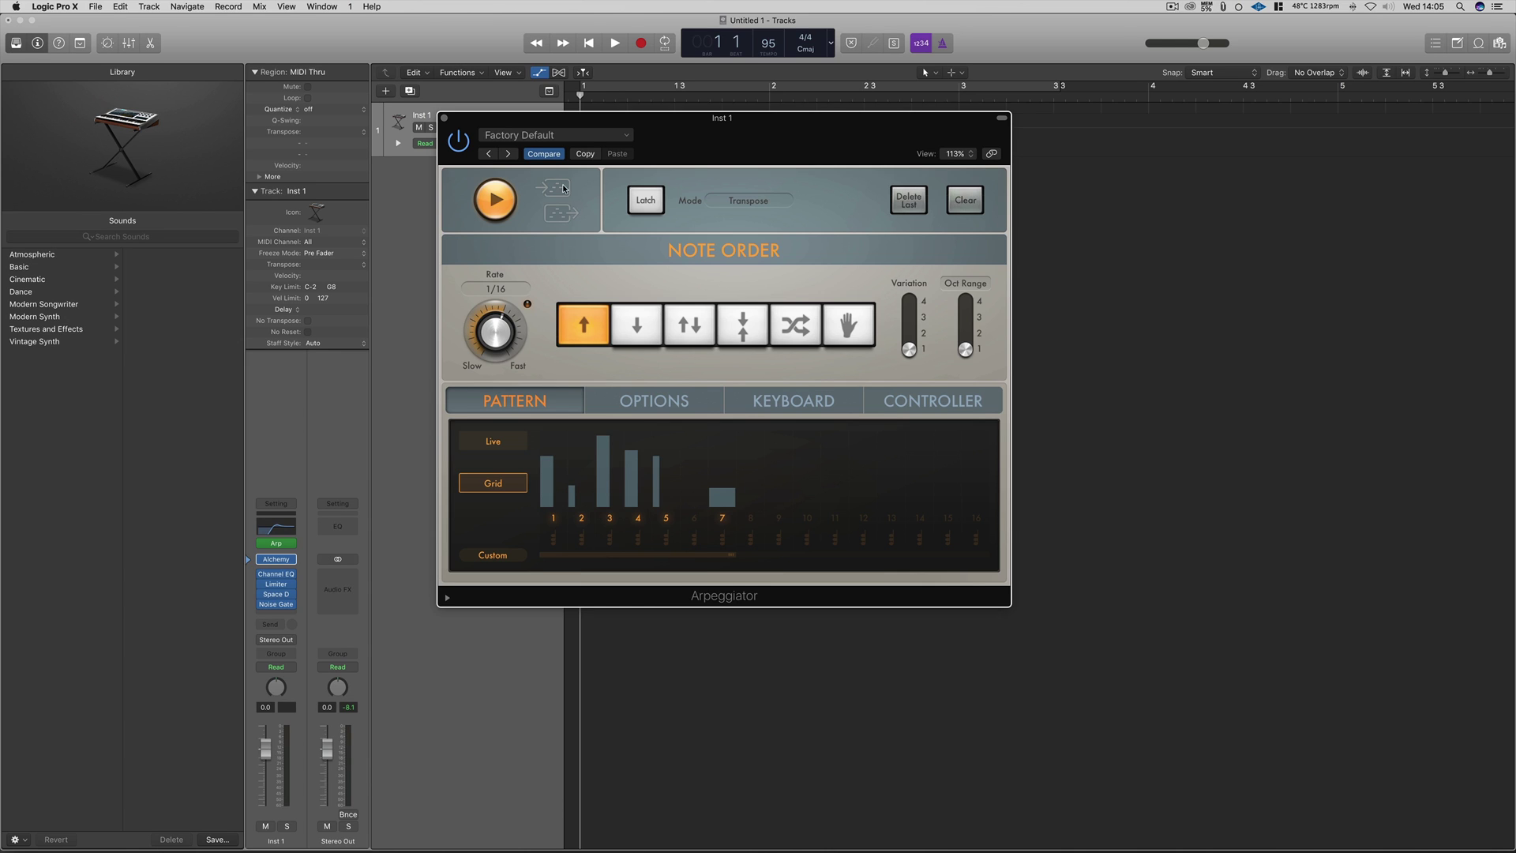
# Close the Arpeggiator plug-in window, leaving the Inst 1 track in view.
pyautogui.click(443, 118)
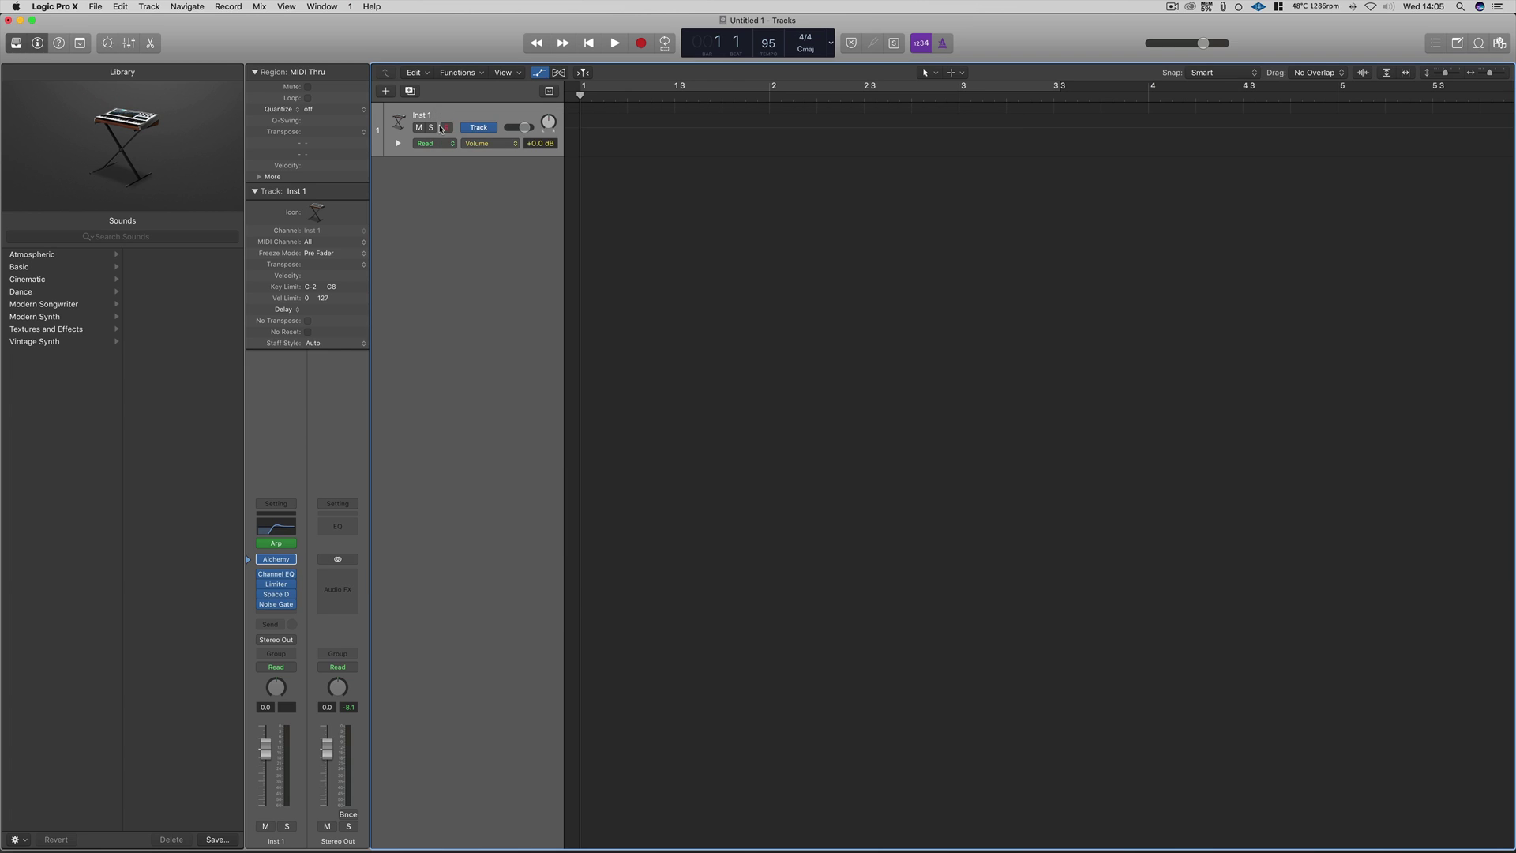